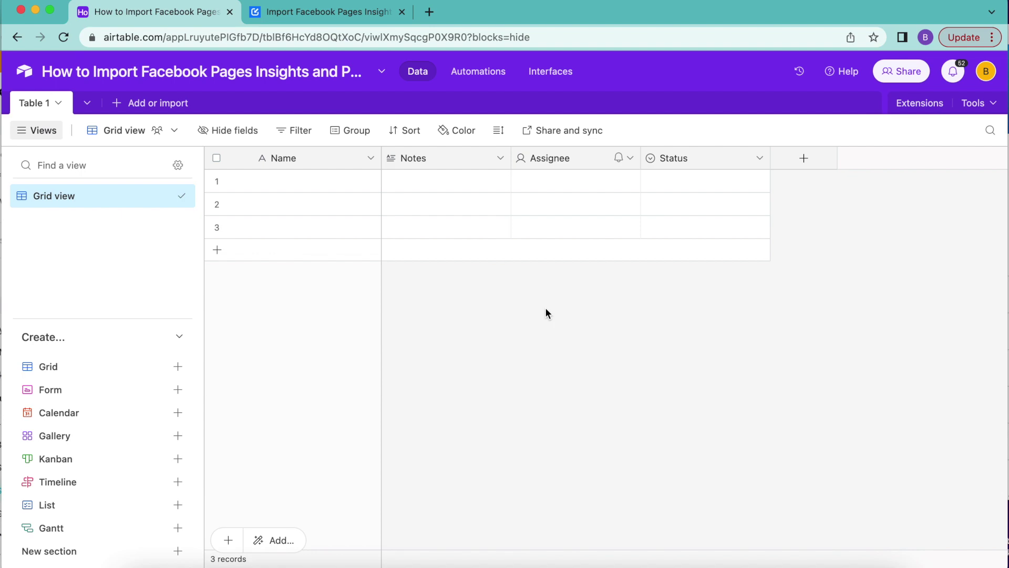
Switch to the Data Fetcher tutorial on importing Facebook Page Insights and Post Metrics
click(345, 15)
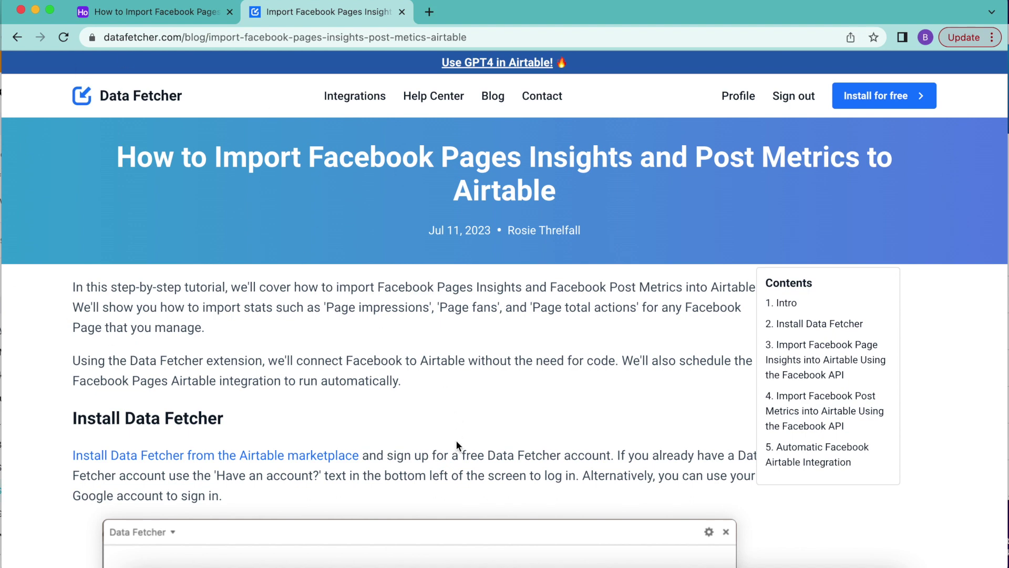
Return to the Airtable base showing the empty Table 1
click(148, 24)
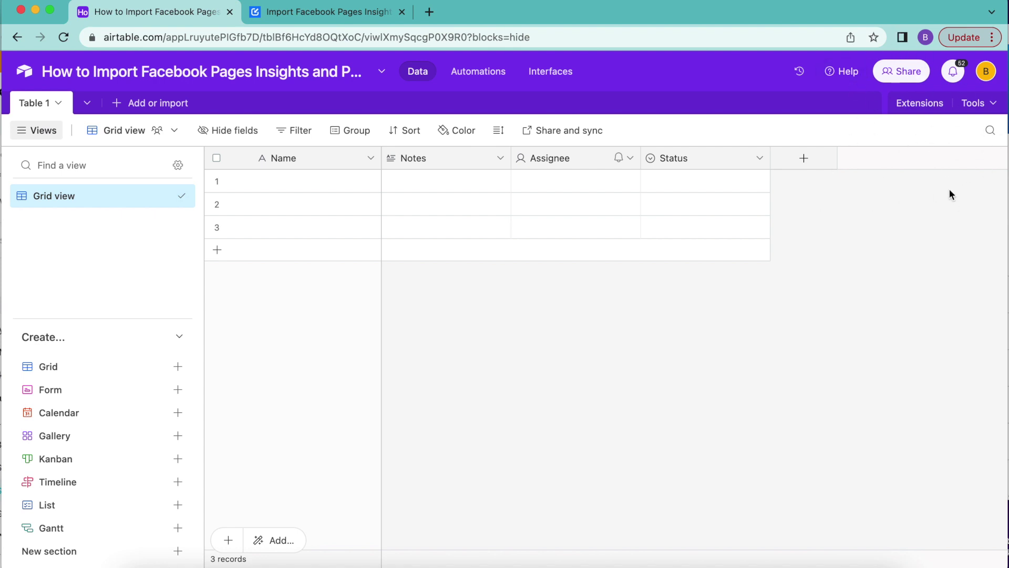
Find the Data Fetcher extension by searching 'data fet' and add it to the base
click(921, 103)
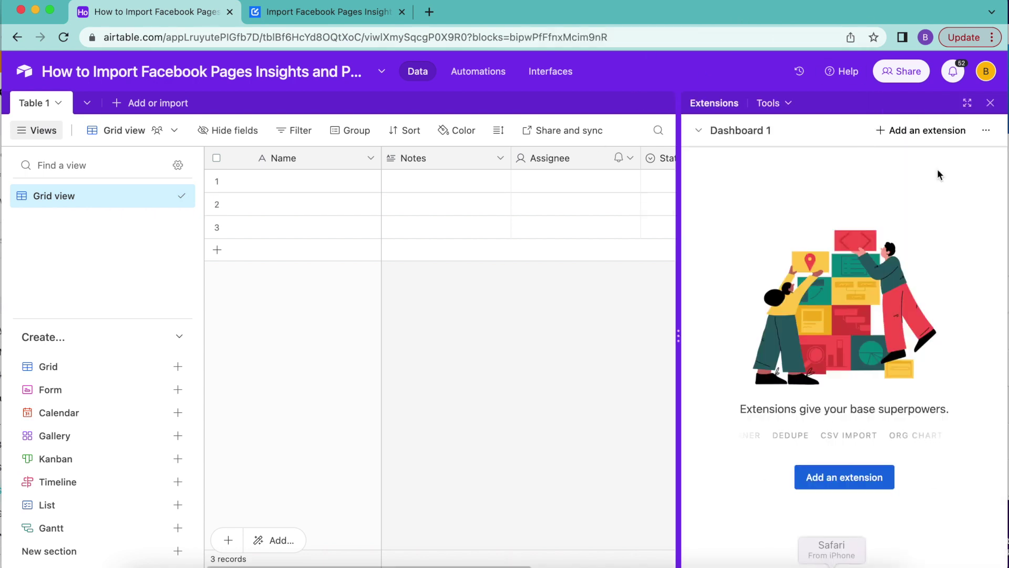
click(834, 477)
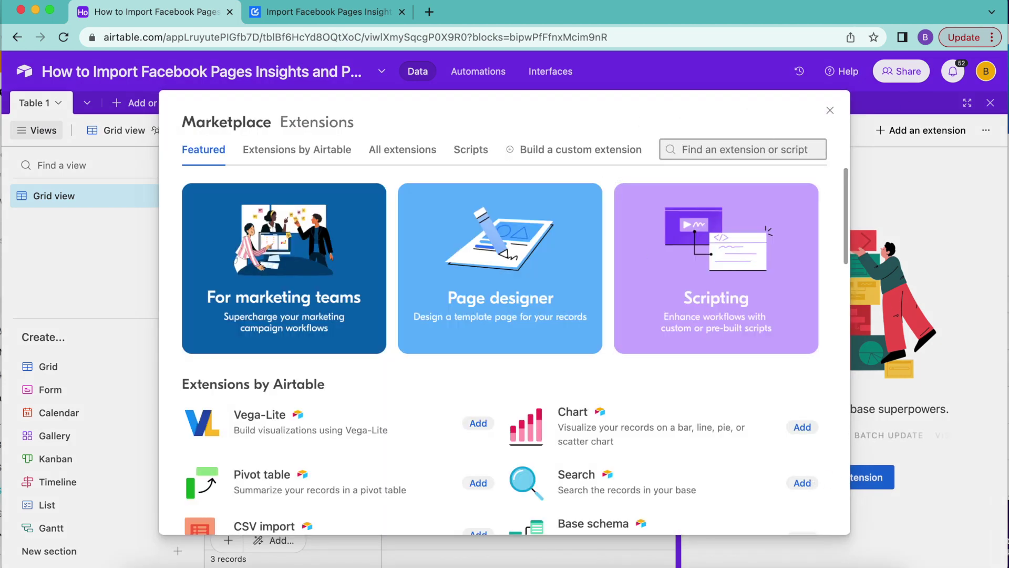
text(data fet)
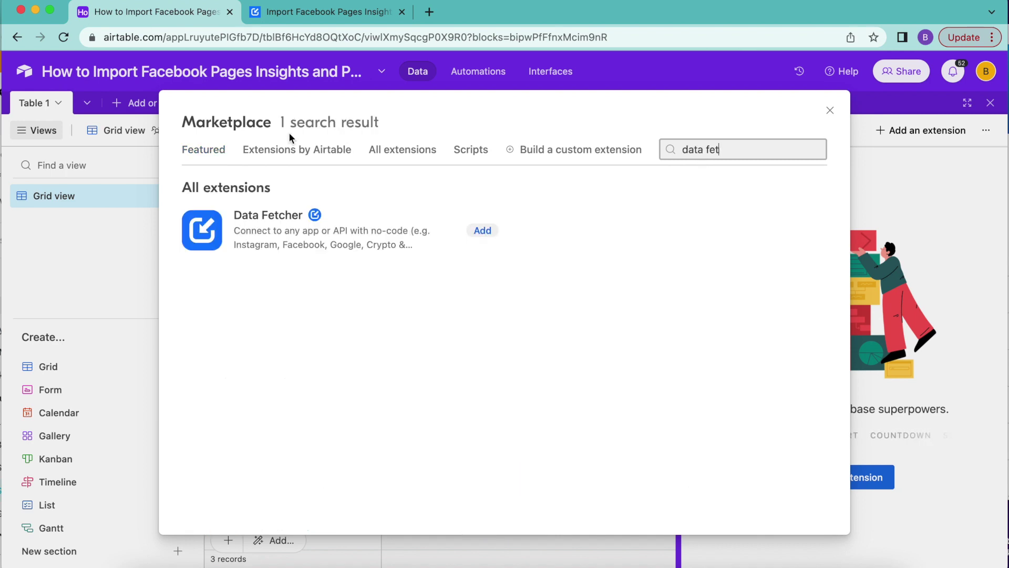
click(486, 232)
click(628, 406)
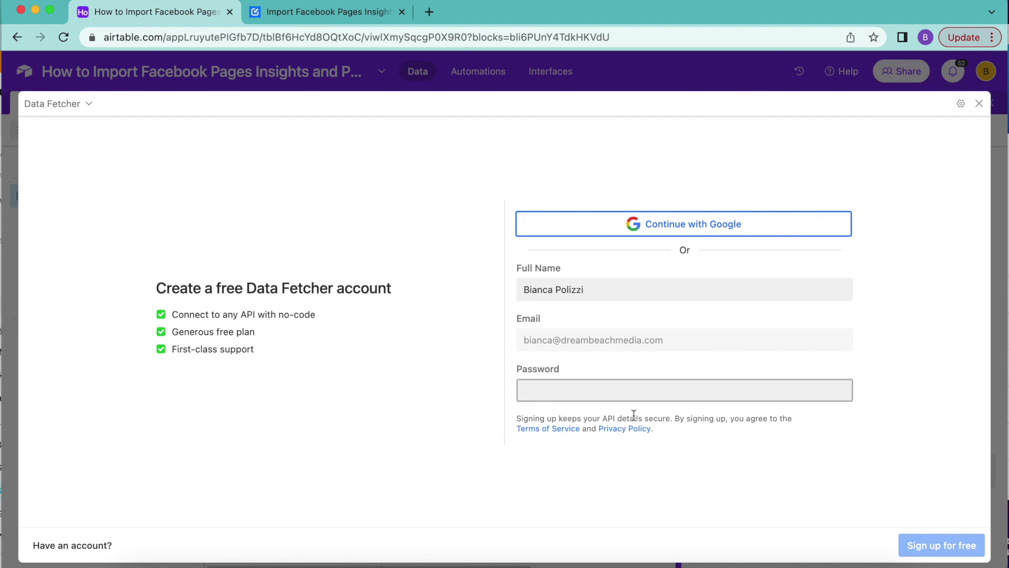
Sign up for Data Fetcher with Google and start Request 1 using the Facebook Page Insights application
click(696, 225)
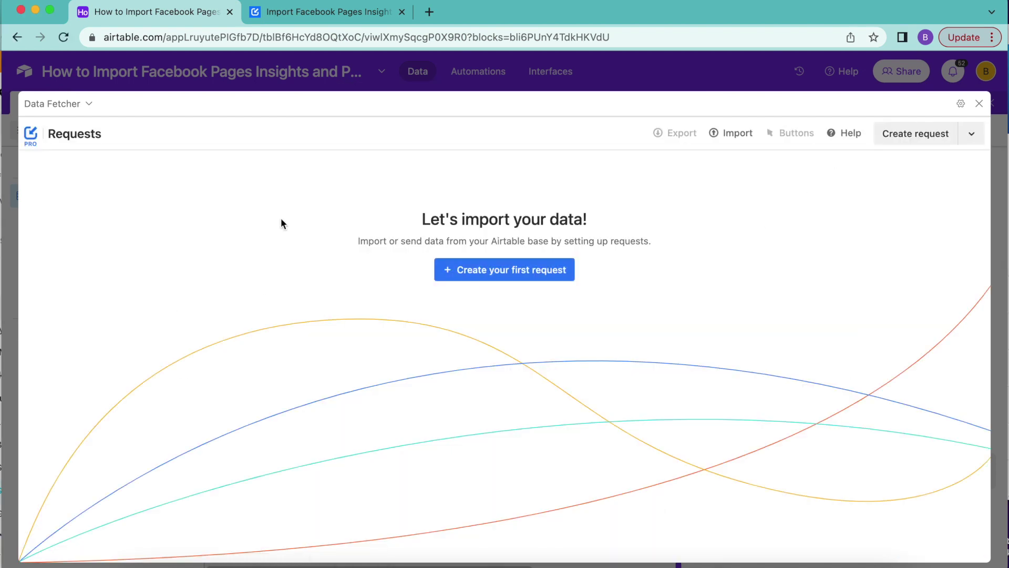
click(488, 277)
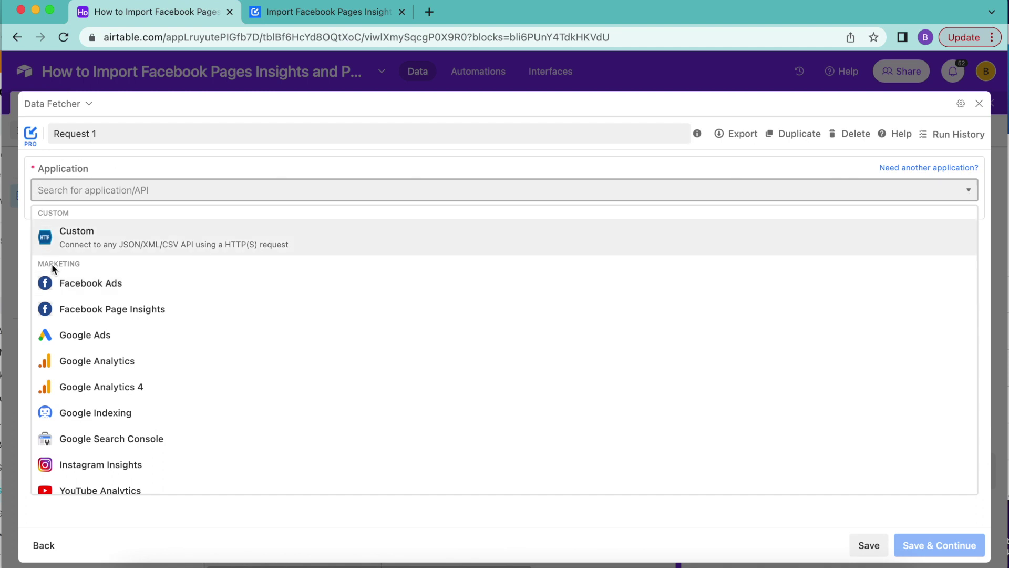
click(110, 312)
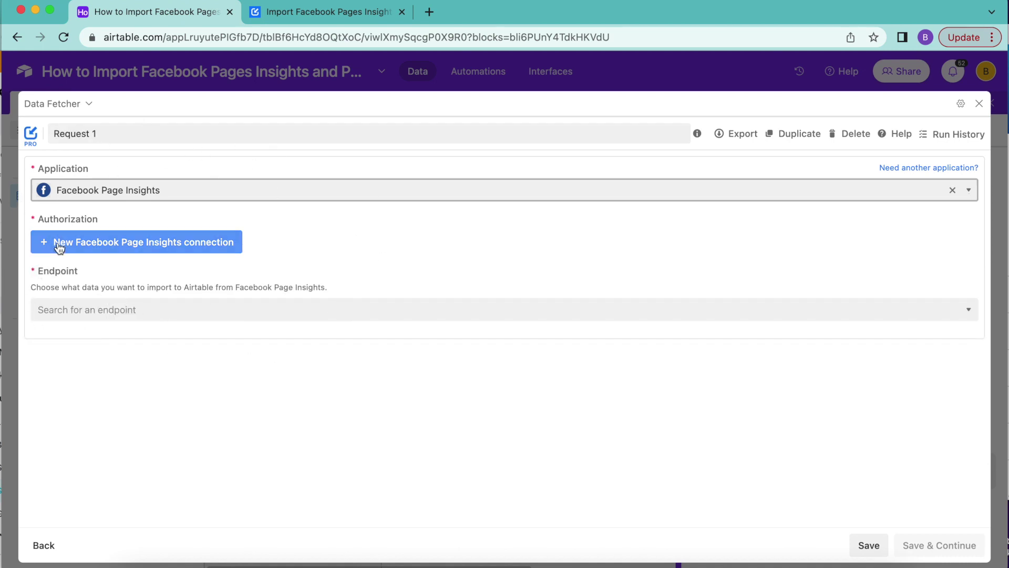
Create a new Facebook Page Insights connection, granting Data Fetcher the requested Page permissions
click(151, 247)
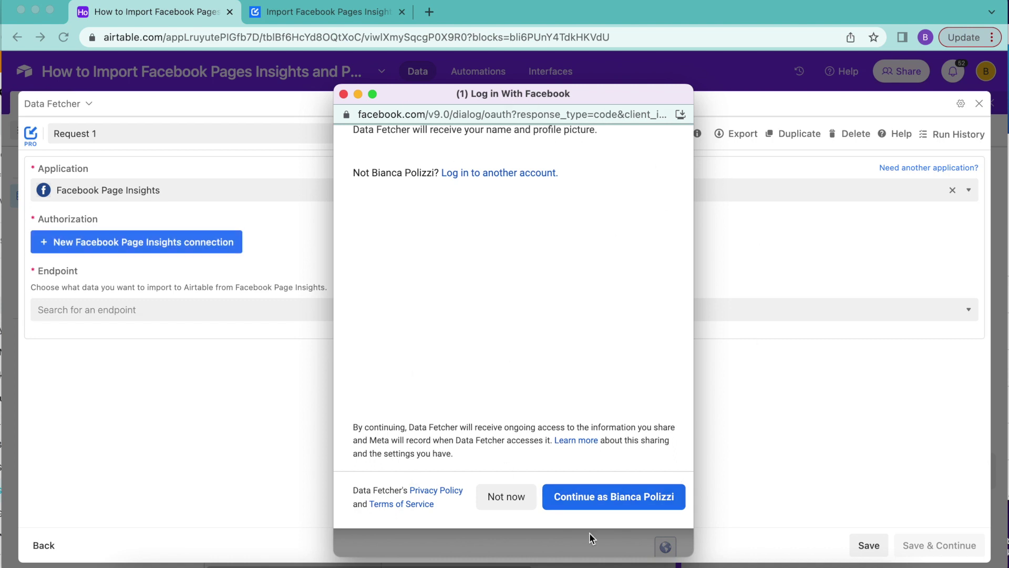
click(598, 506)
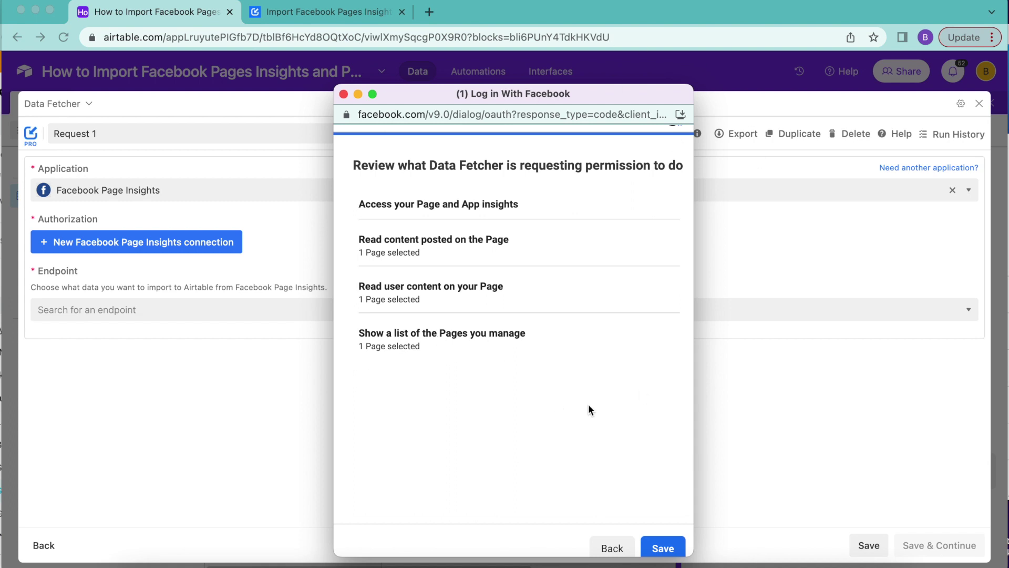
scroll(664, 464, right, 1)
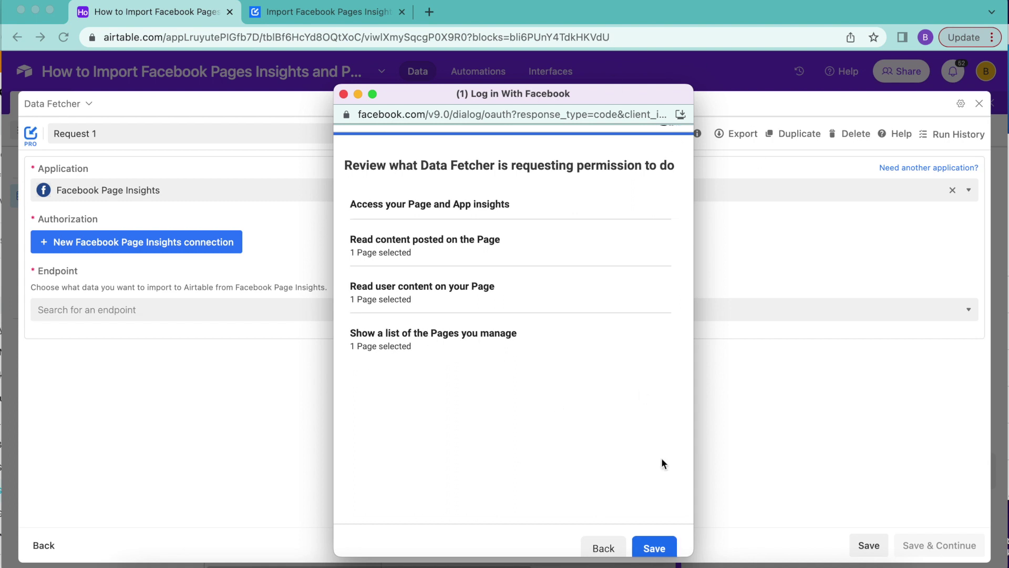
click(661, 549)
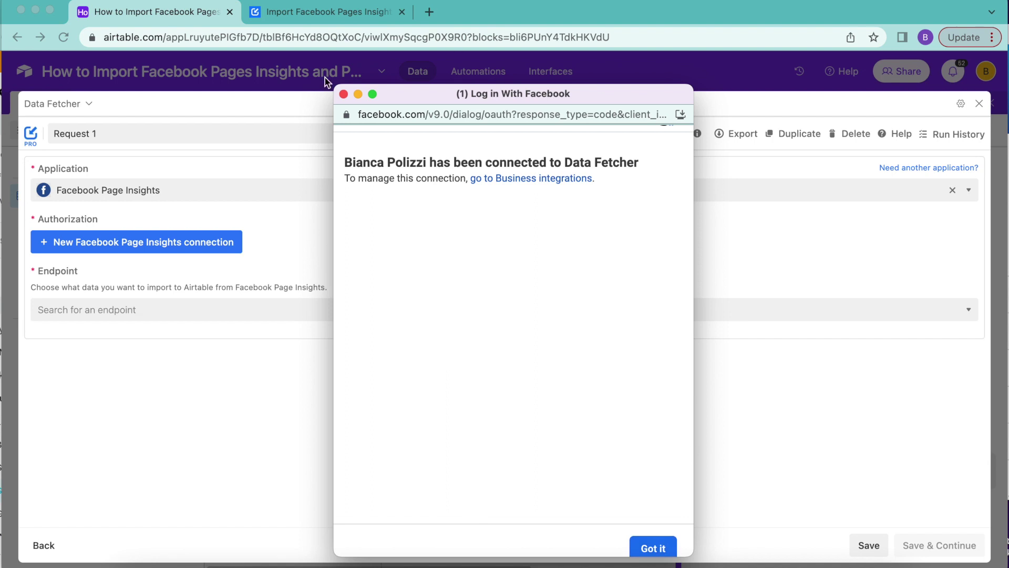
click(641, 547)
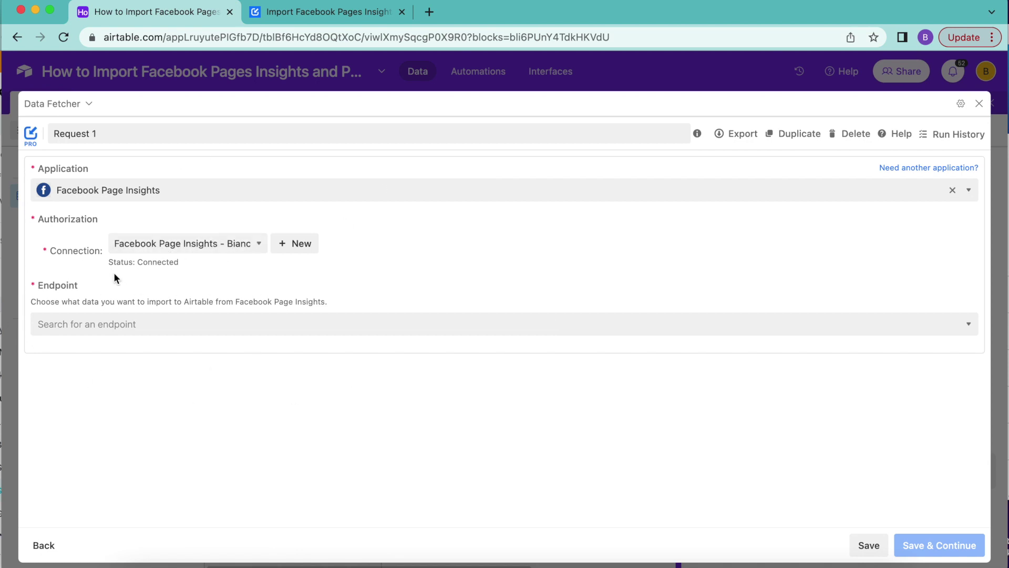
Choose the Overall page insights endpoint, name the request 'Fetch Facebook Page Insights', and save
click(134, 331)
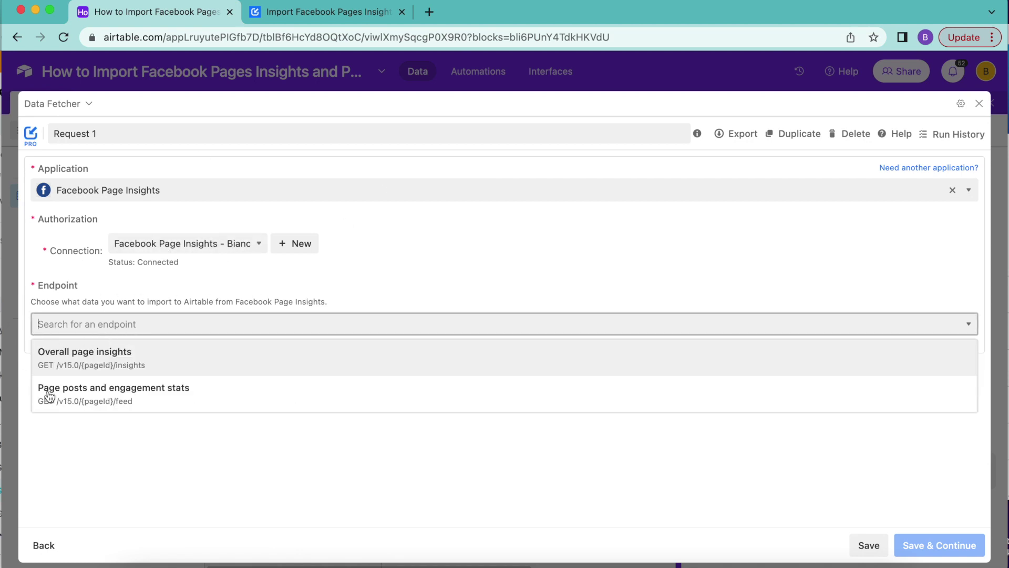
click(114, 362)
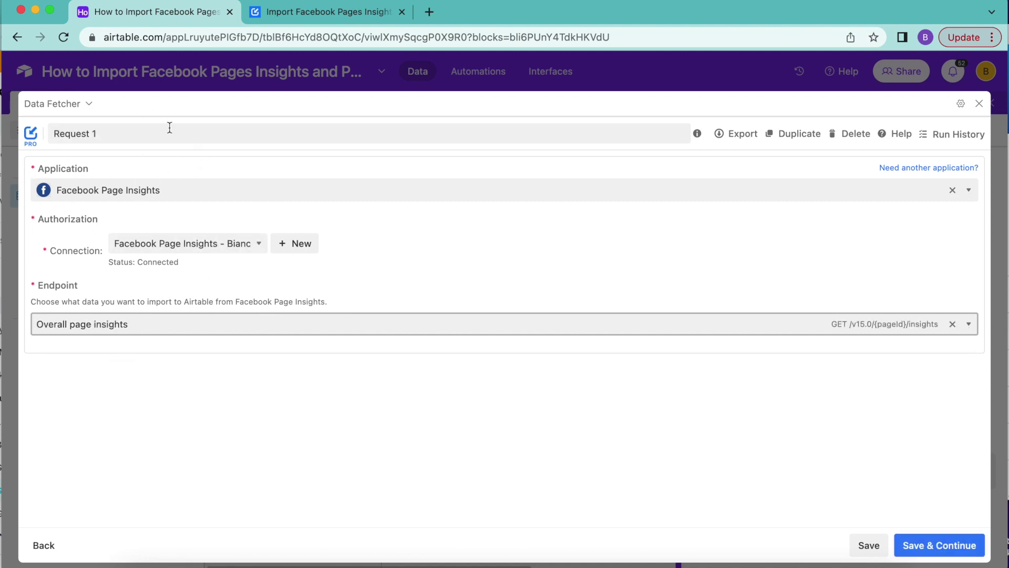
click(61, 135)
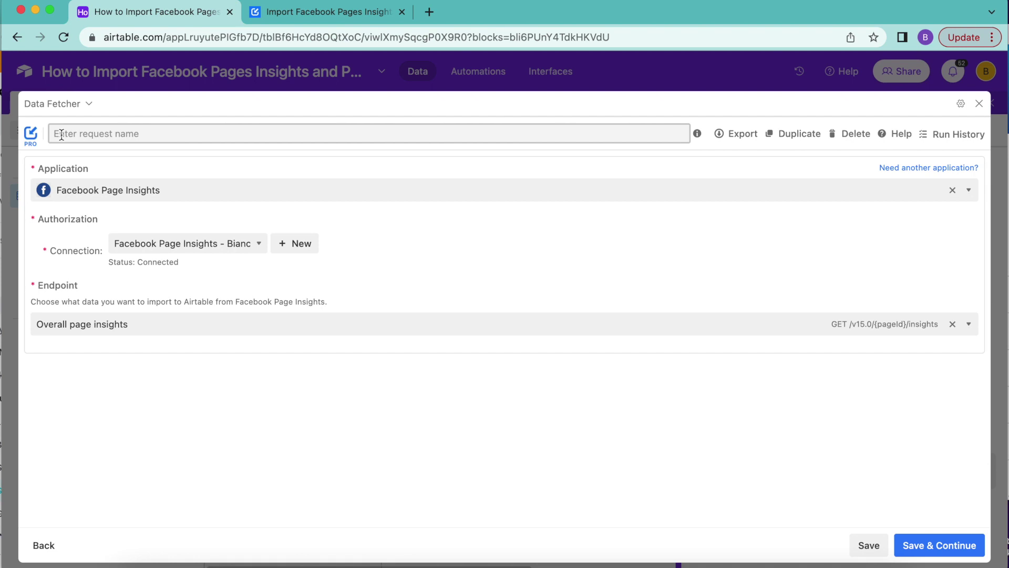
text(Fetch Facebook Page Insights)
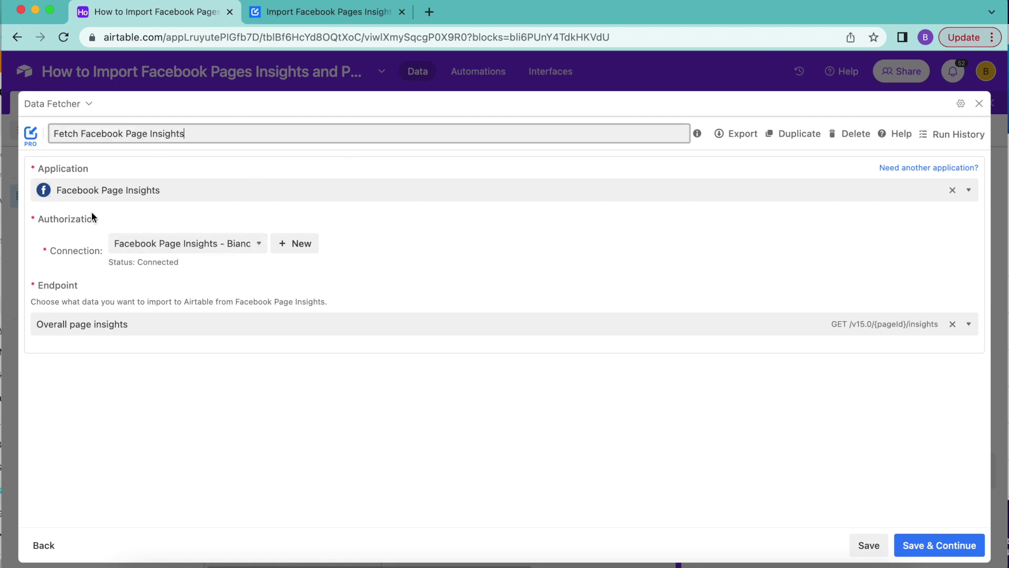
click(953, 548)
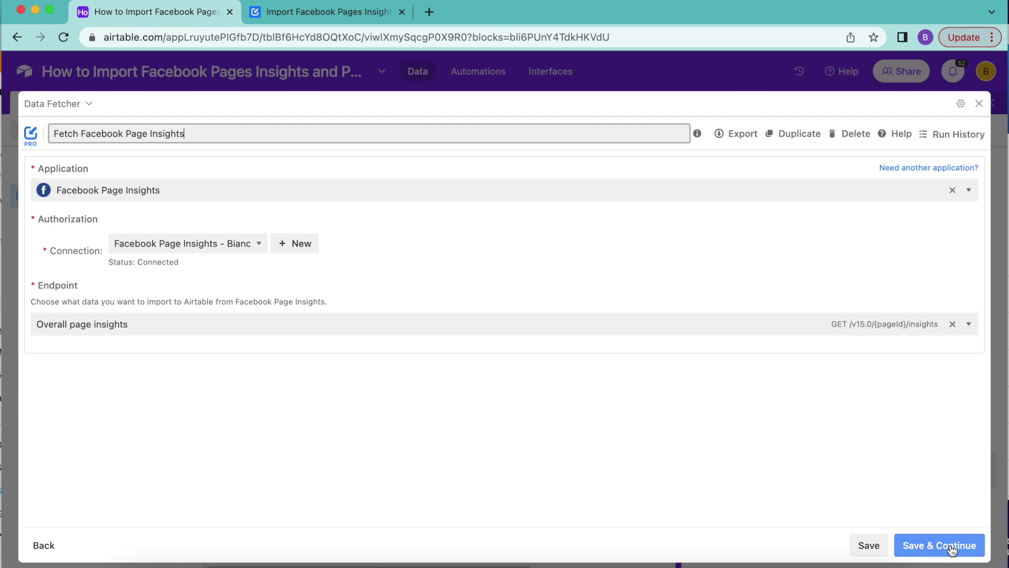
click(953, 548)
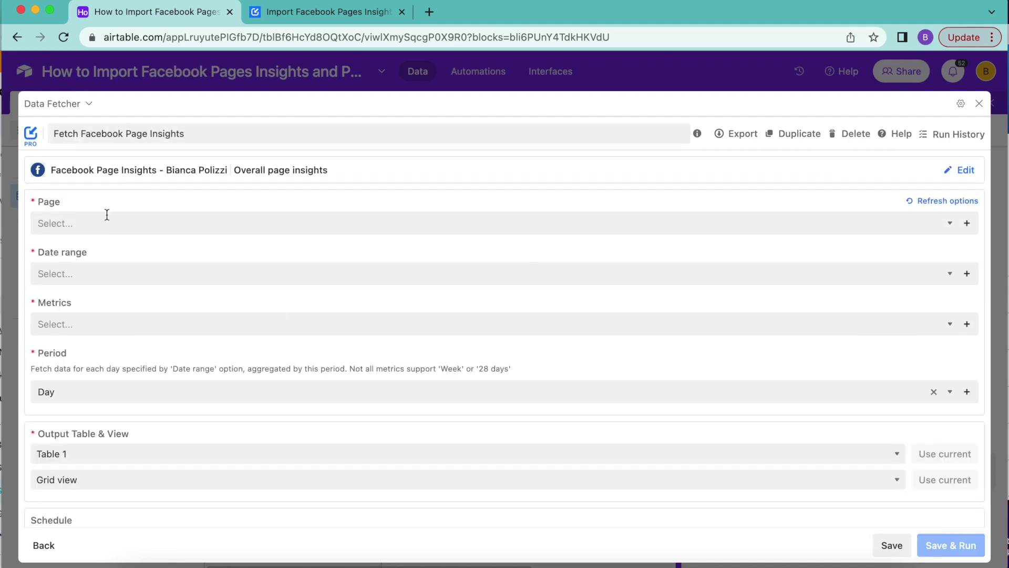
Select the Data Fetcher Page as the source and set the date range to Last 30 days
click(107, 221)
click(104, 255)
click(103, 250)
click(63, 275)
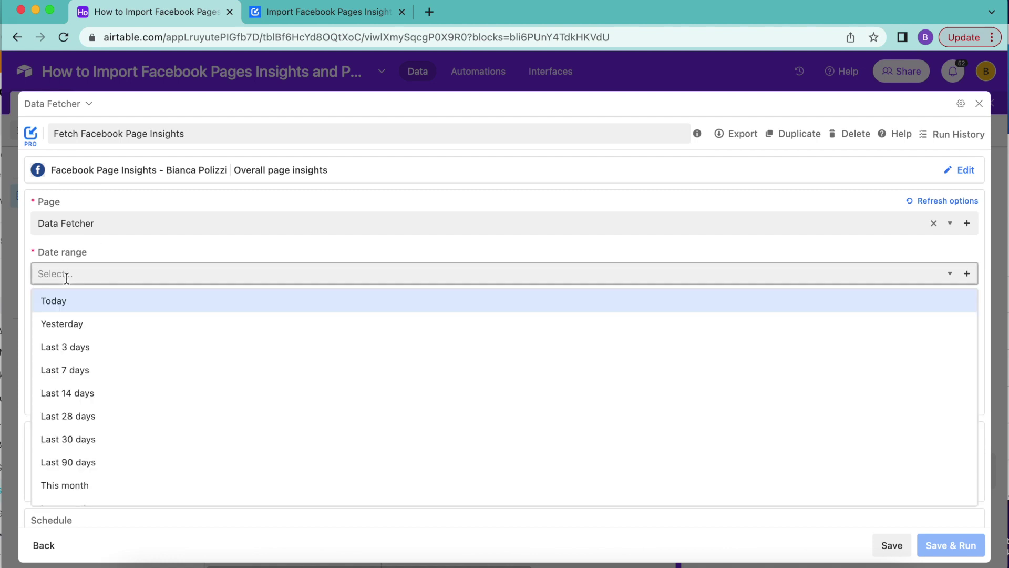
click(93, 440)
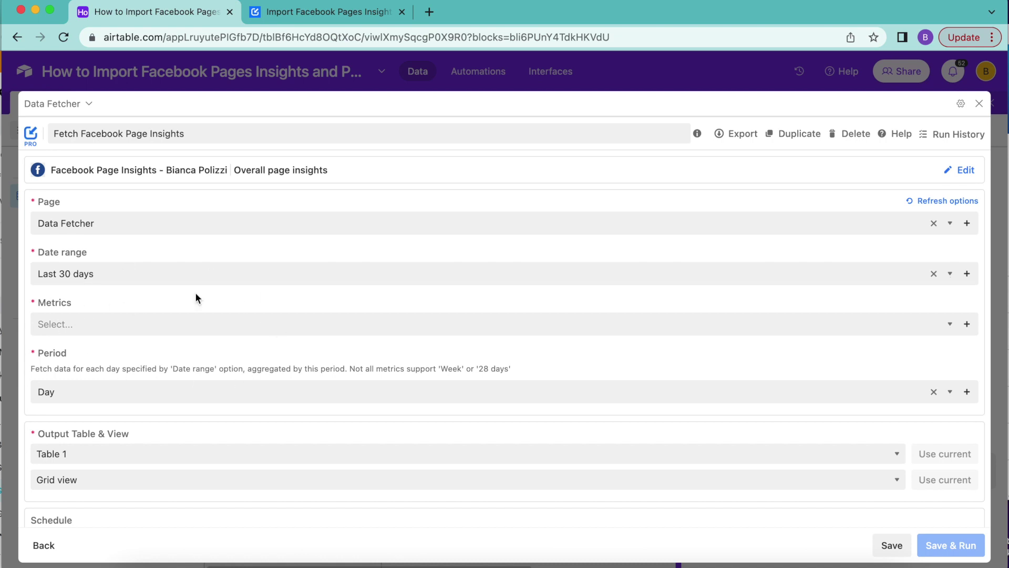
Add the Page impressions, Page fans and Page total actions metrics, keeping the period at Day
click(126, 325)
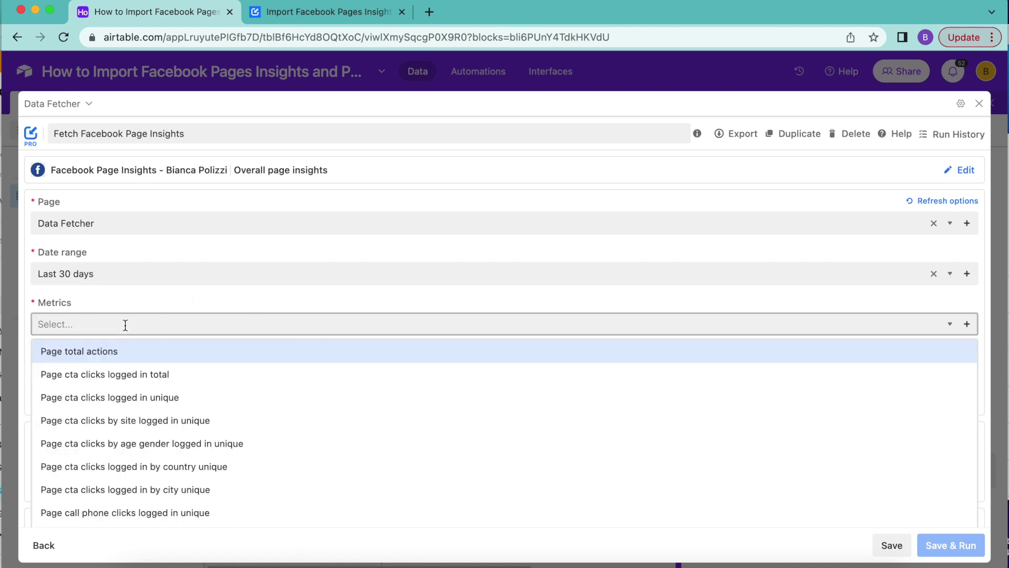
text(page im)
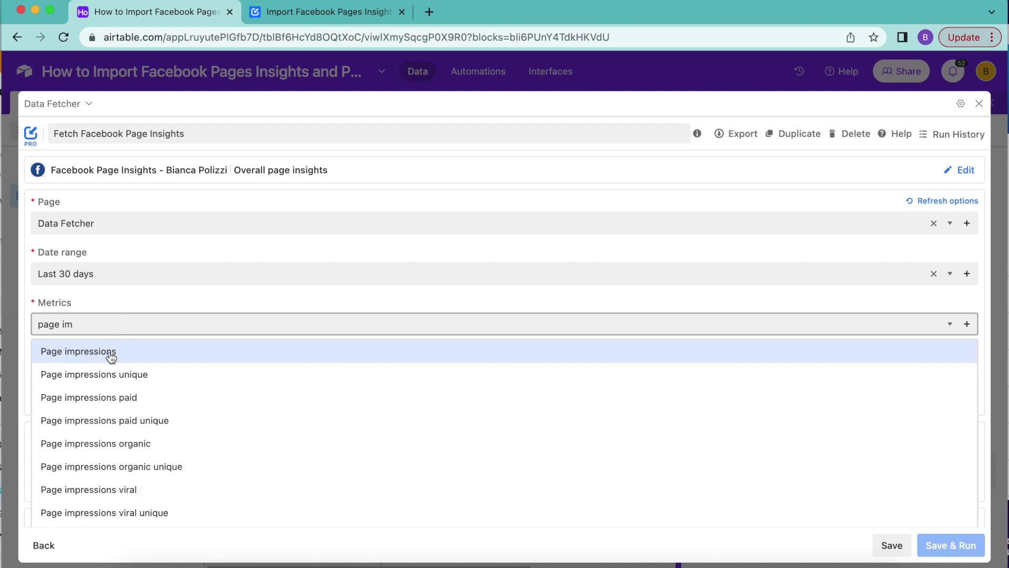
click(110, 353)
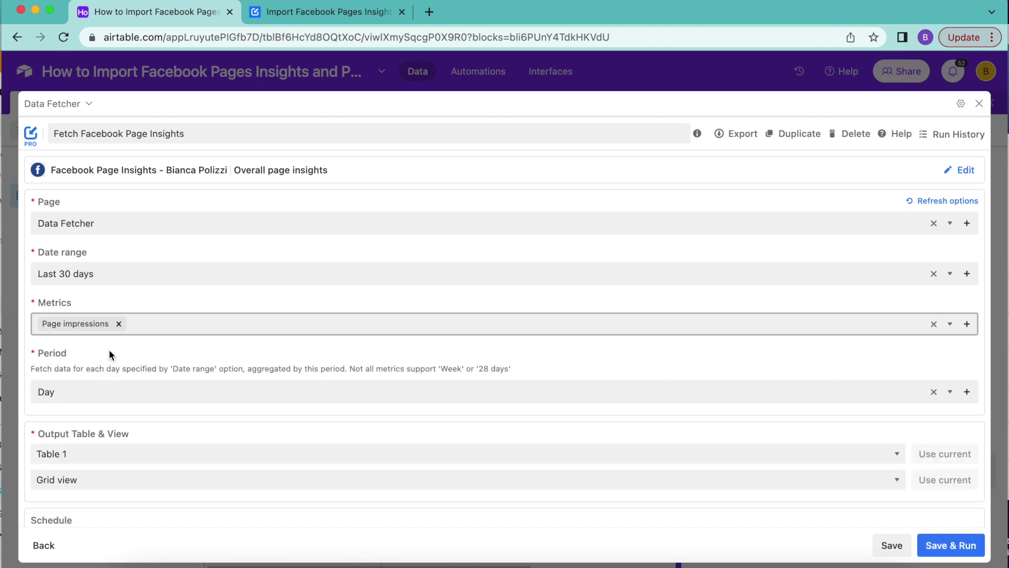
text(page fans)
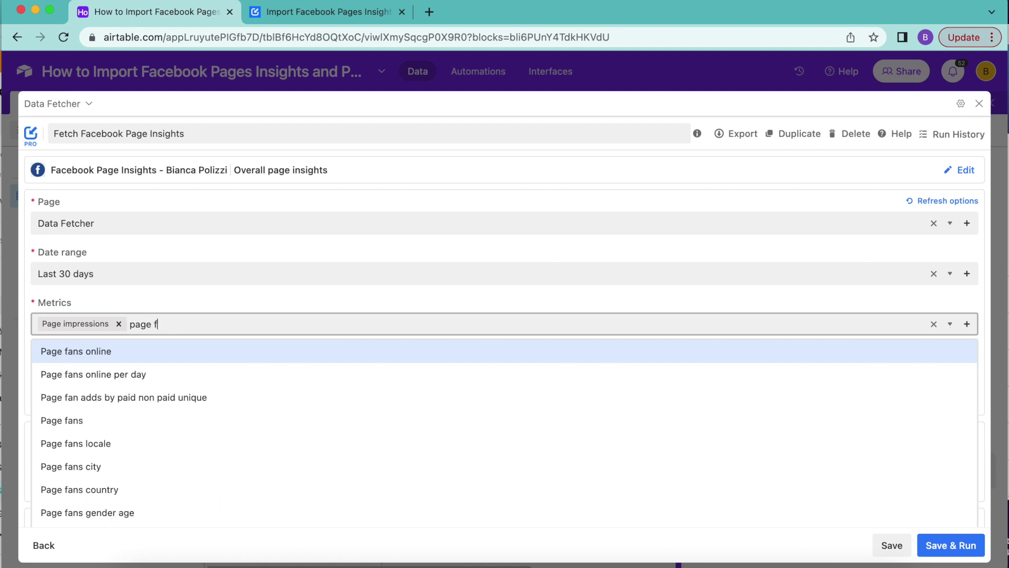
click(106, 396)
text(page total)
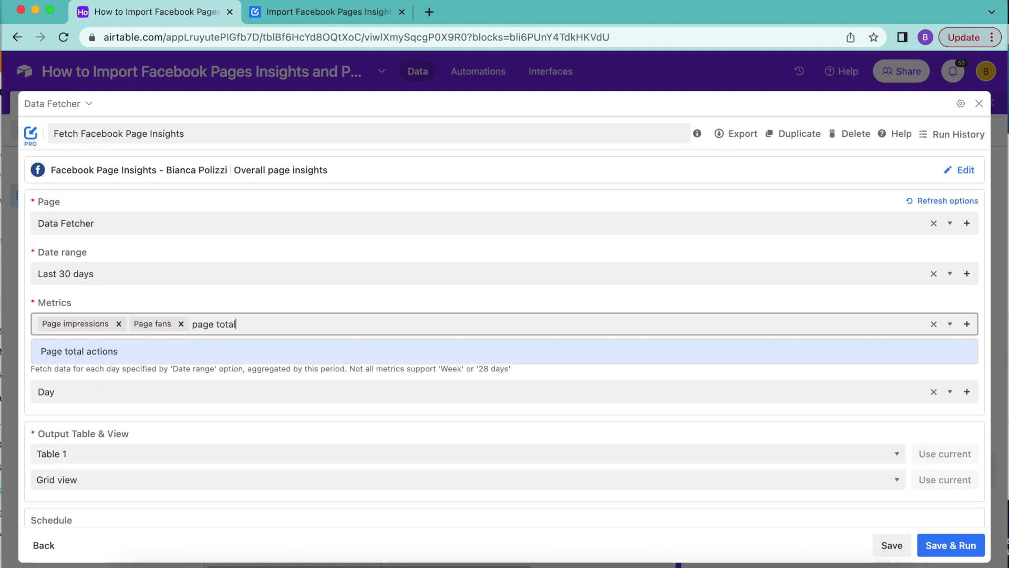
click(213, 347)
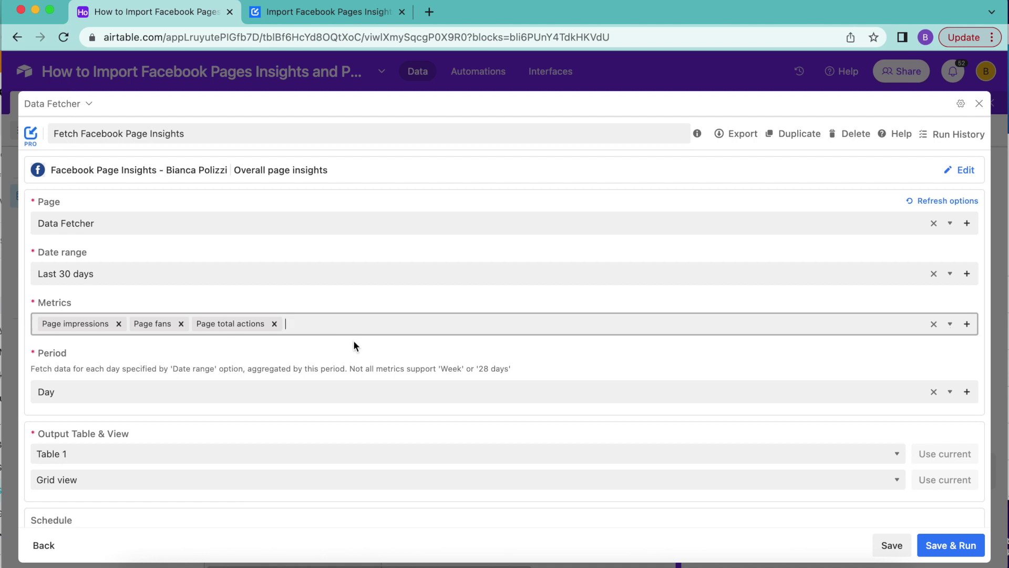
scroll(322, 463, down, 3)
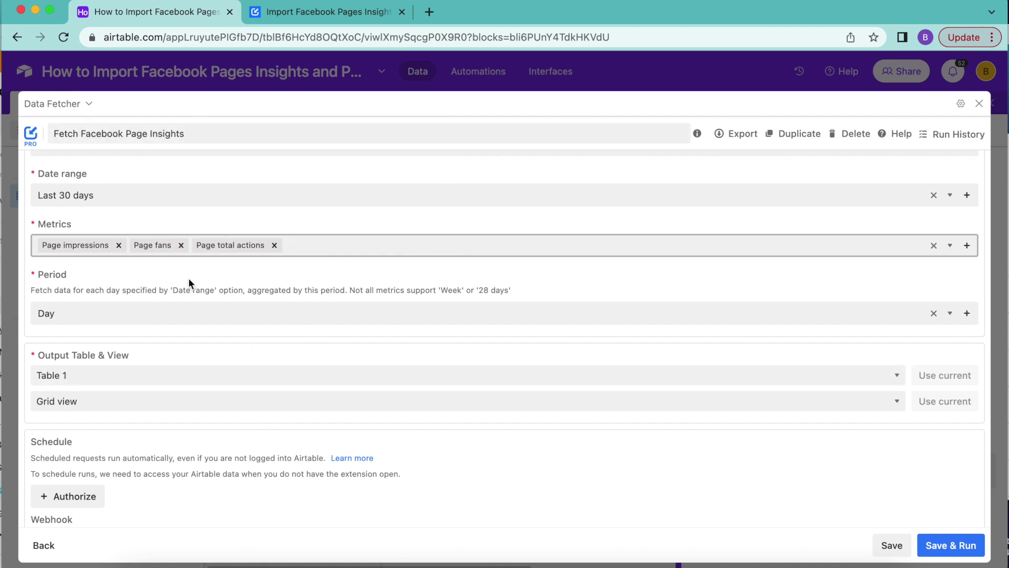
click(54, 318)
click(51, 343)
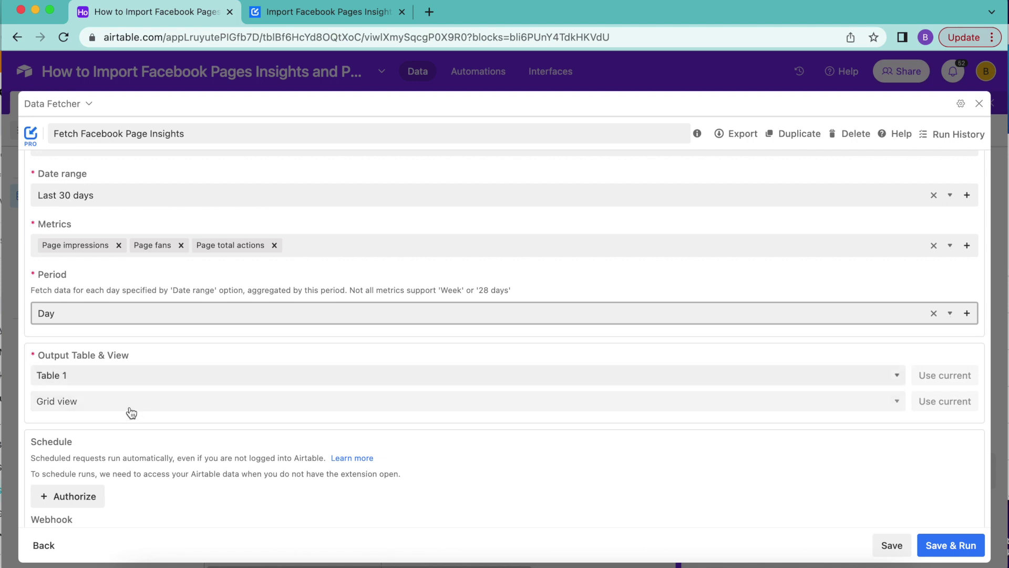
scroll(311, 467, down, 3)
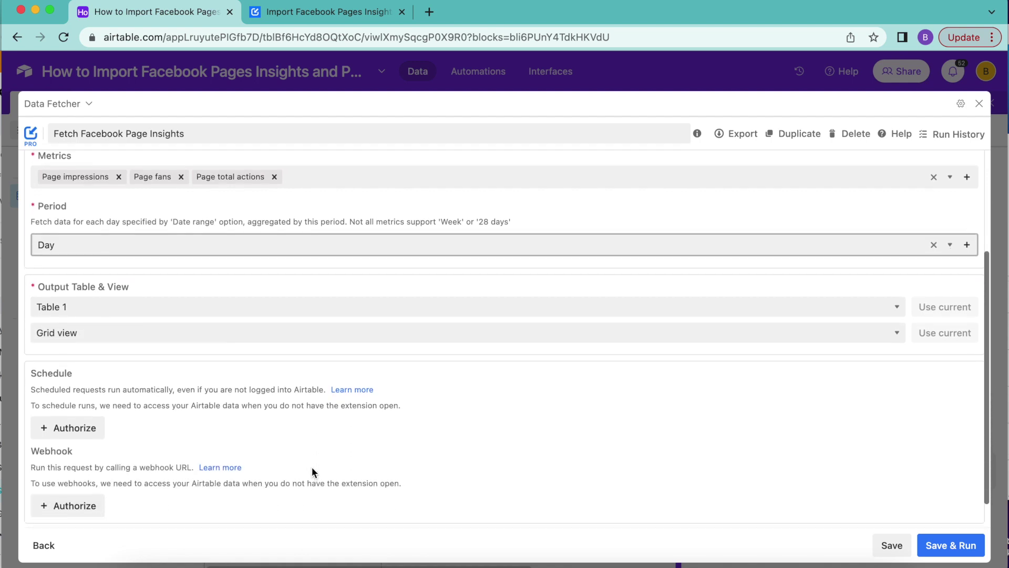
Save and run the request, confirm the output table, and keep Page total actions mapped
click(950, 547)
click(455, 381)
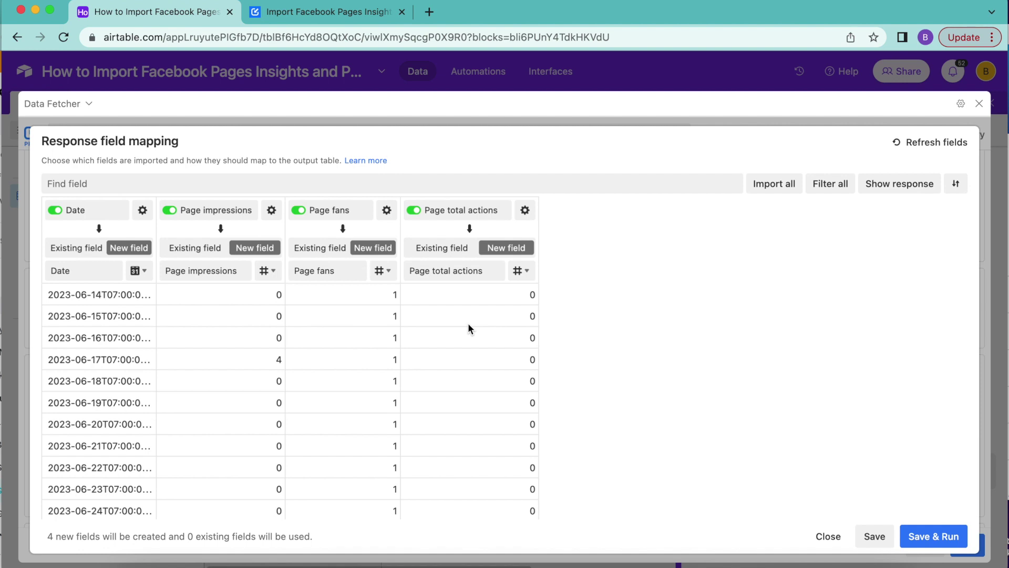
click(415, 210)
click(422, 212)
click(422, 212)
Run the import and view the 30 daily records in the Page Insights table
click(941, 536)
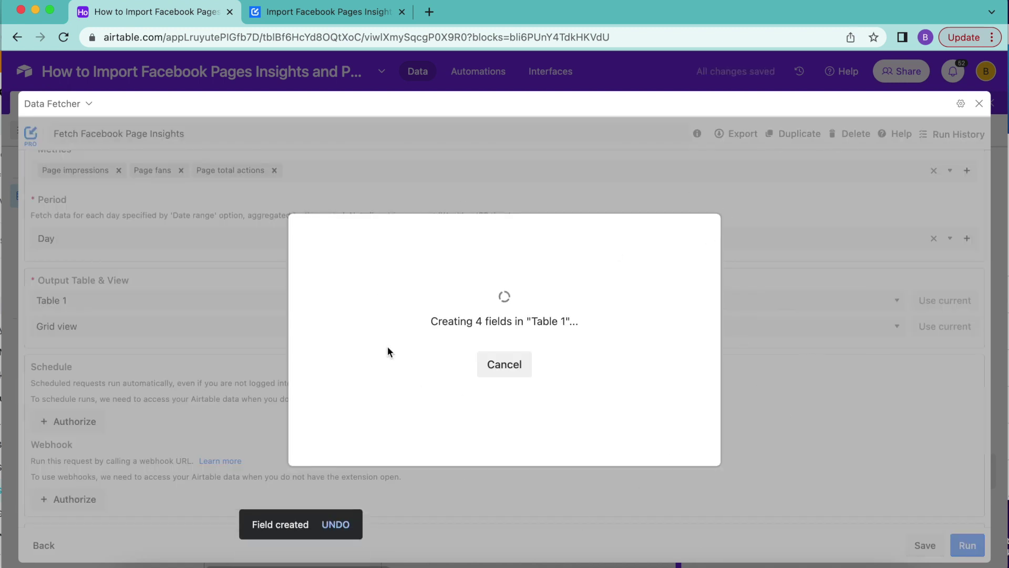
click(475, 375)
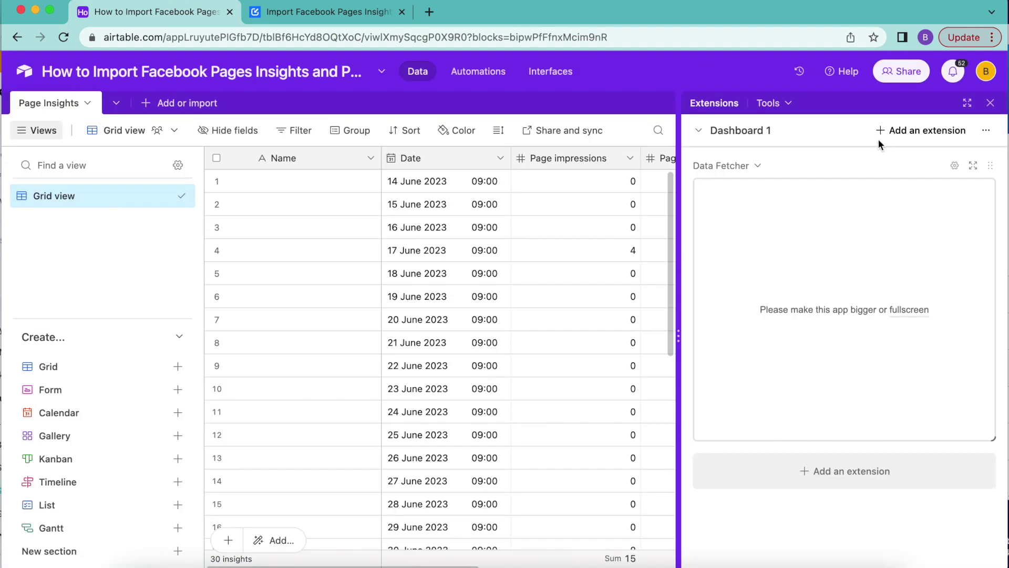
click(990, 103)
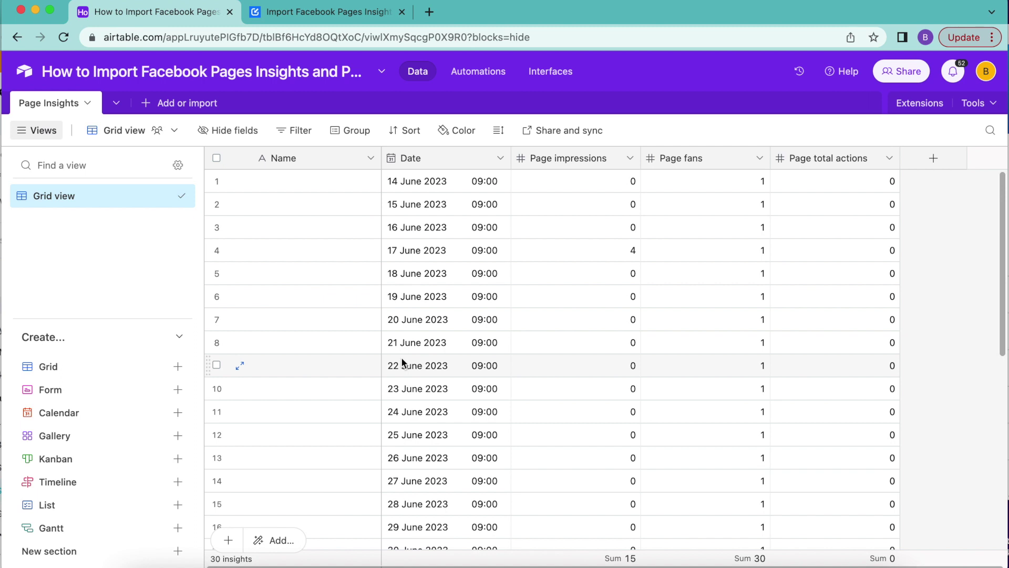
scroll(556, 332, down, 10)
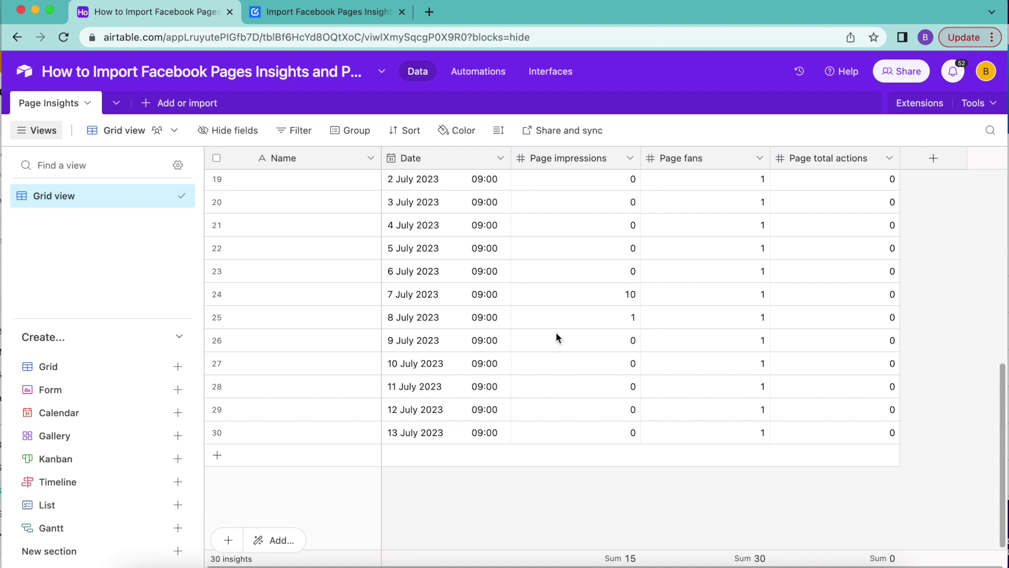
scroll(556, 332, up, 6)
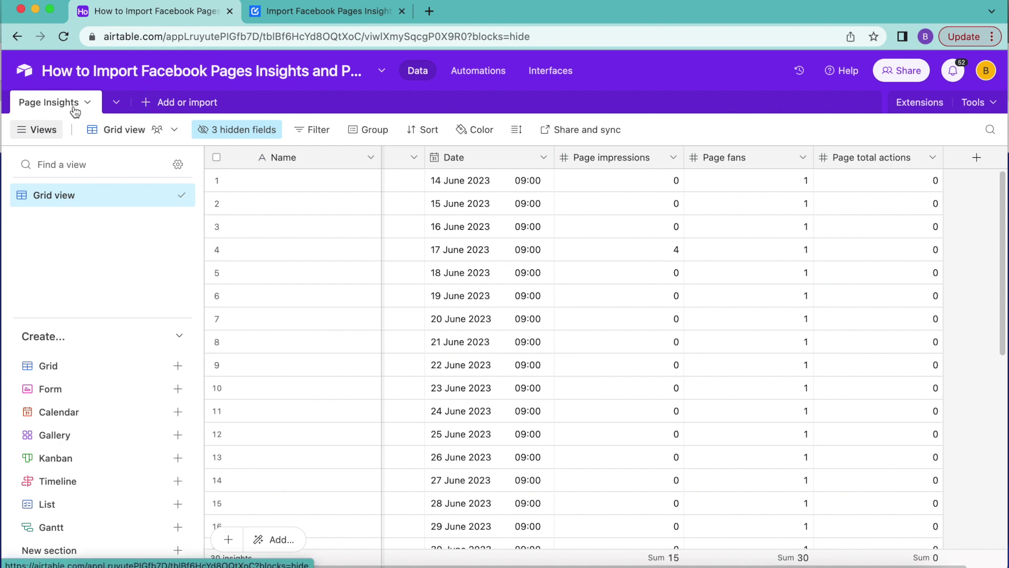
Create a blank table and name it 'Post Metrics'
click(145, 105)
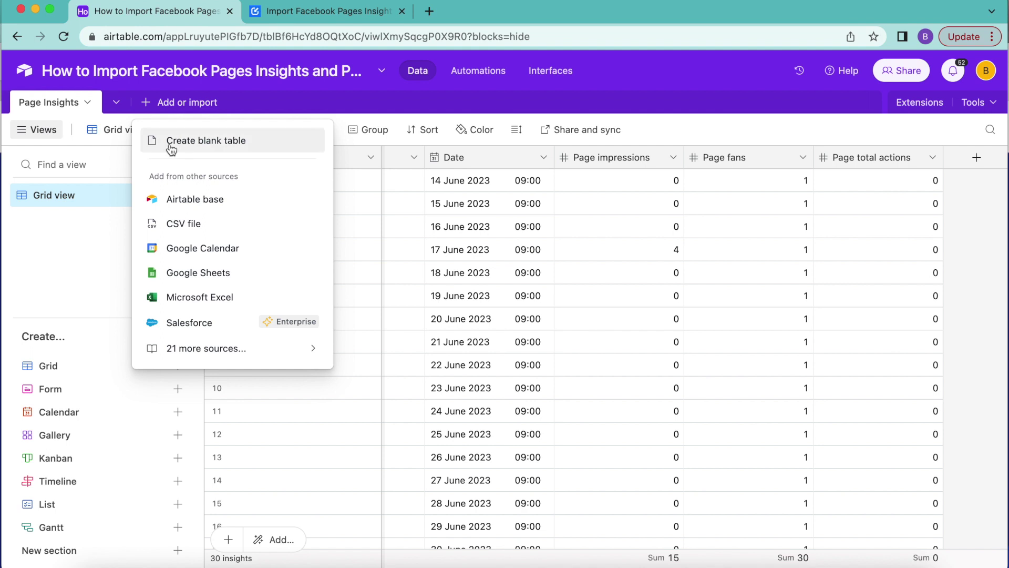
click(174, 147)
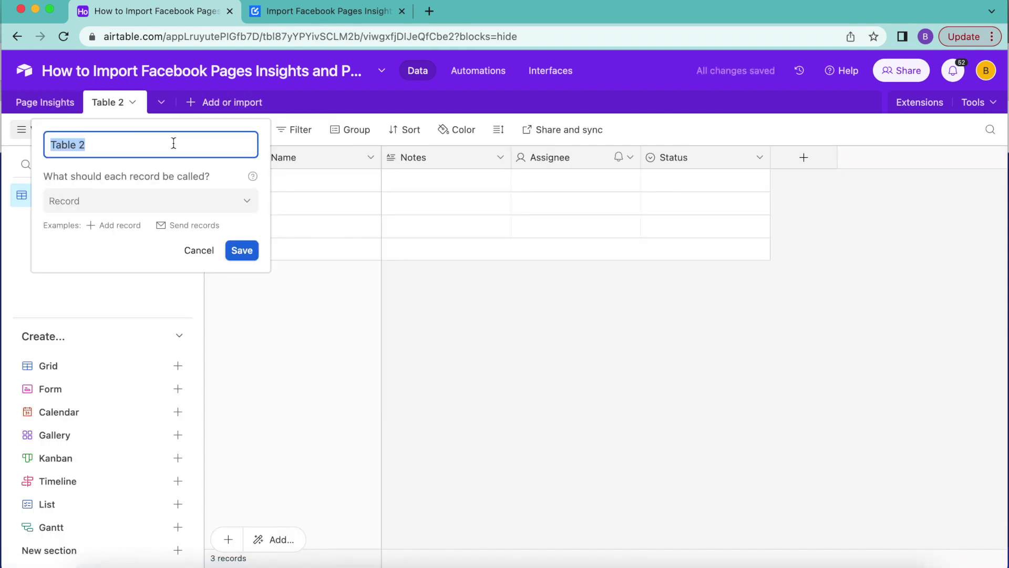
text(Post Metrics)
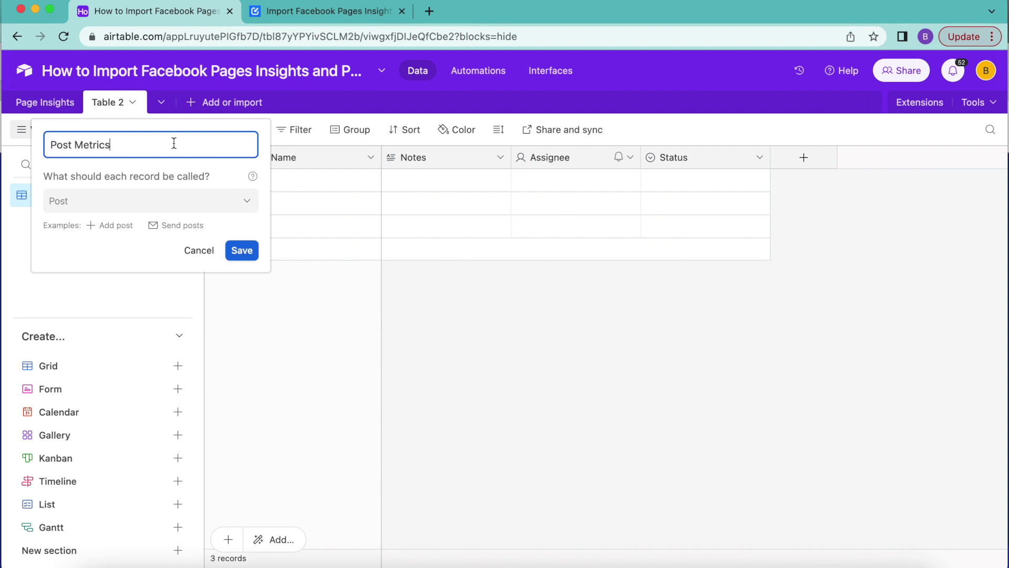
click(242, 251)
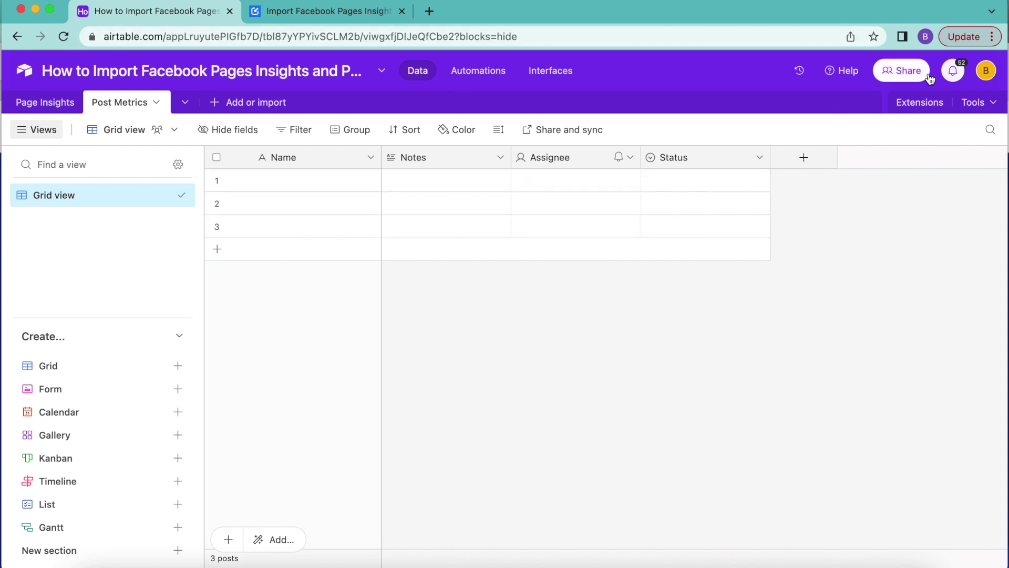
Start a new Data Fetcher request using the Facebook Page Insights application
click(910, 104)
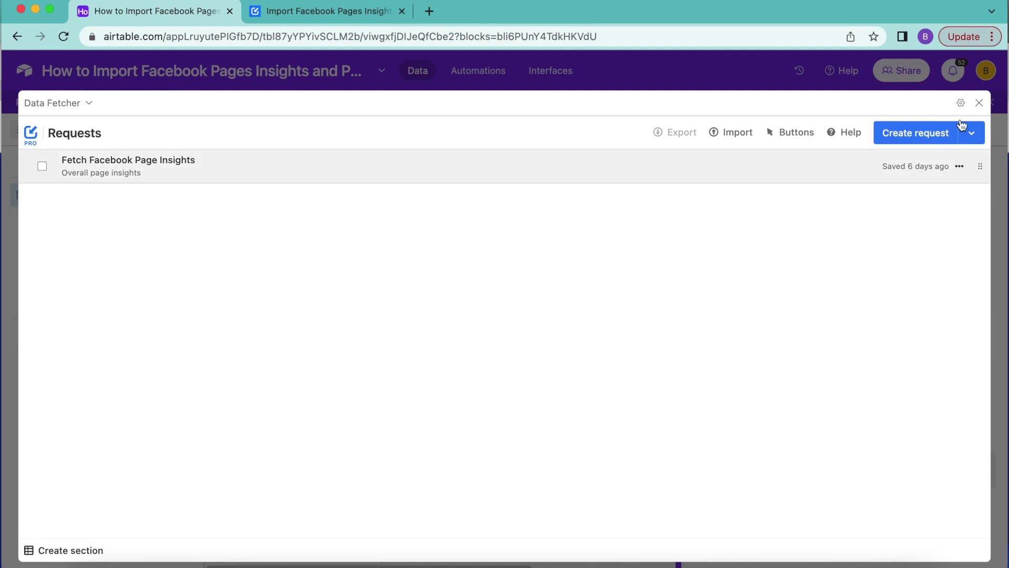
click(933, 137)
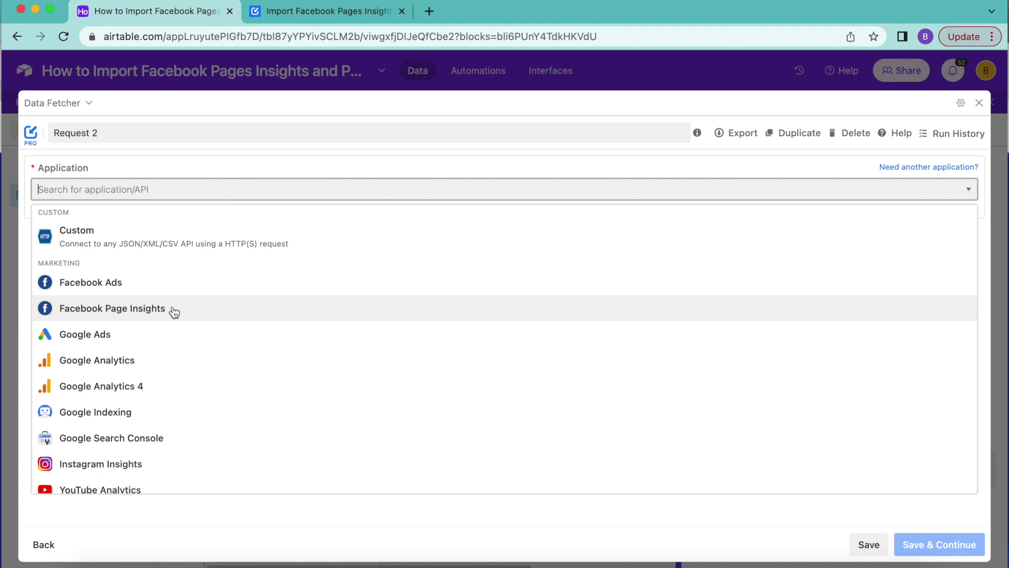
click(174, 308)
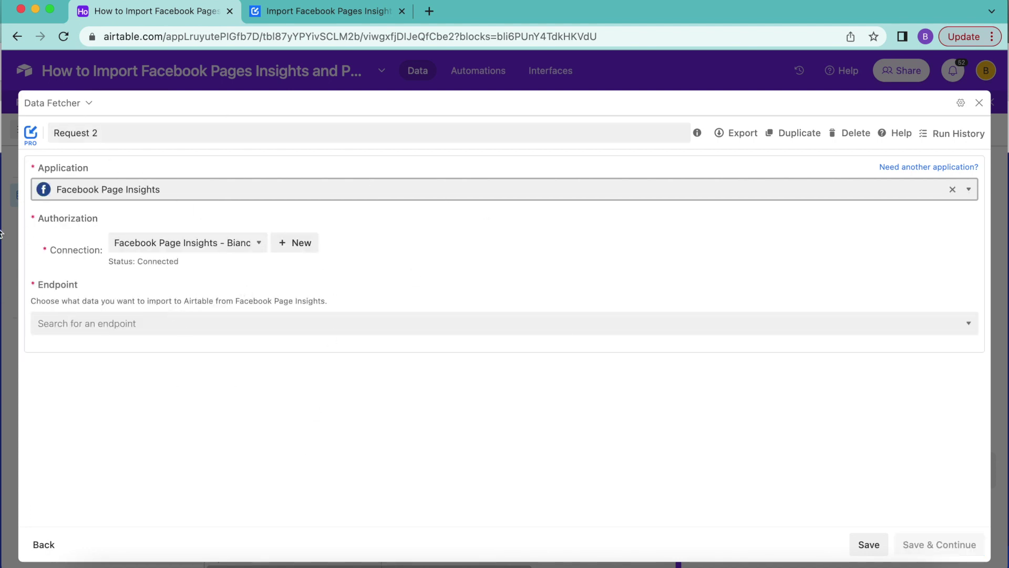
Set the endpoint to Page posts and engagement stats, rename the request 'Fetch Facebook Post Insights', and save
click(110, 330)
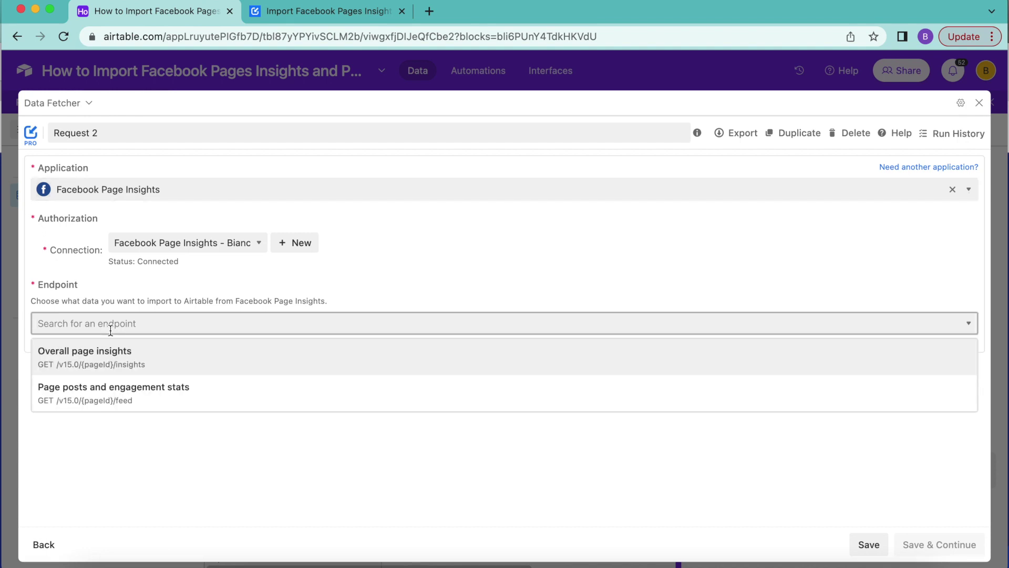
click(118, 400)
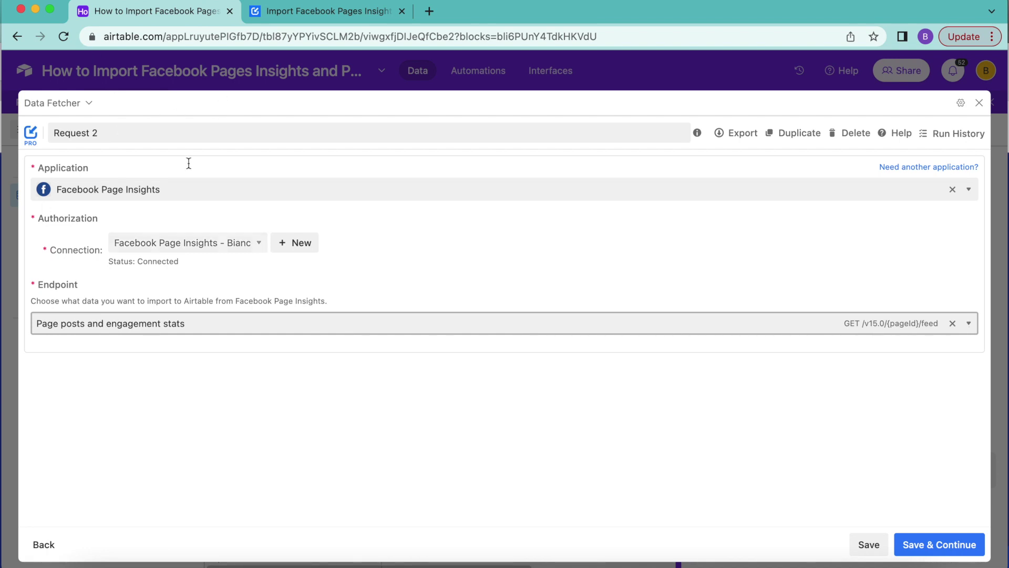
click(124, 133)
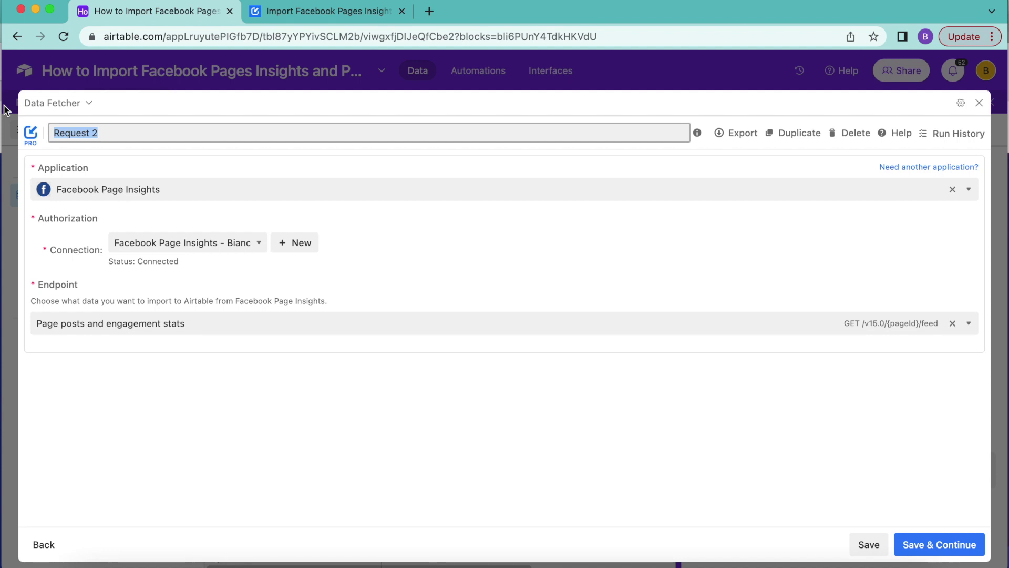
text(Fetch Facebook Post Insights)
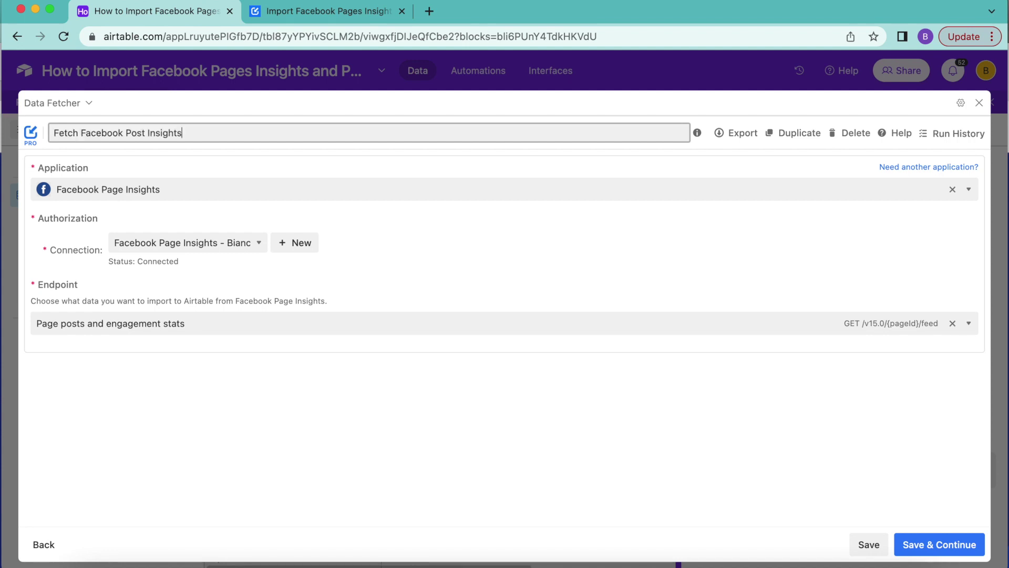
click(971, 548)
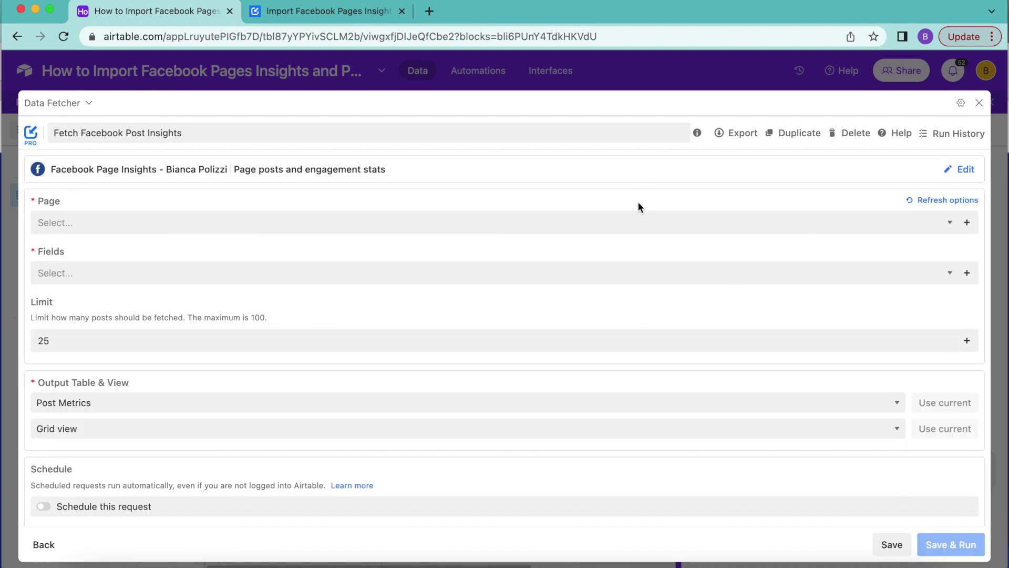
Select the Data Fetcher page as source and add the Created time and Message fields
click(639, 217)
click(581, 252)
click(320, 266)
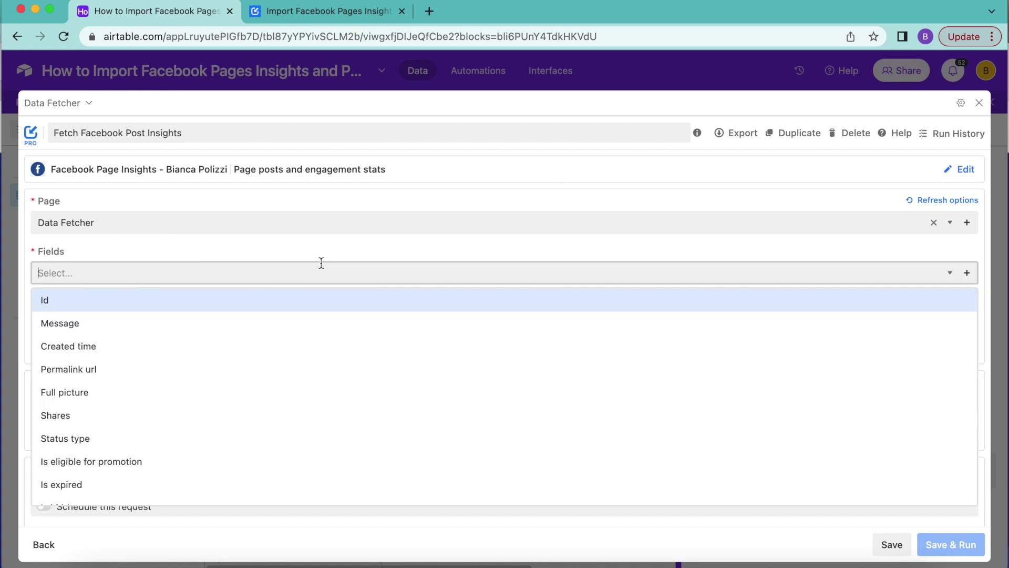
text(created)
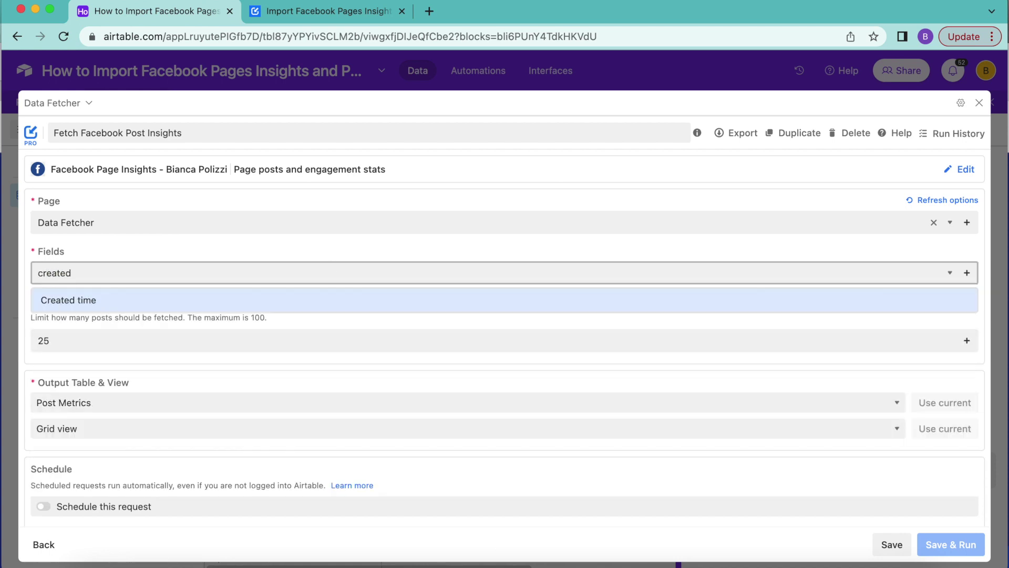
click(245, 295)
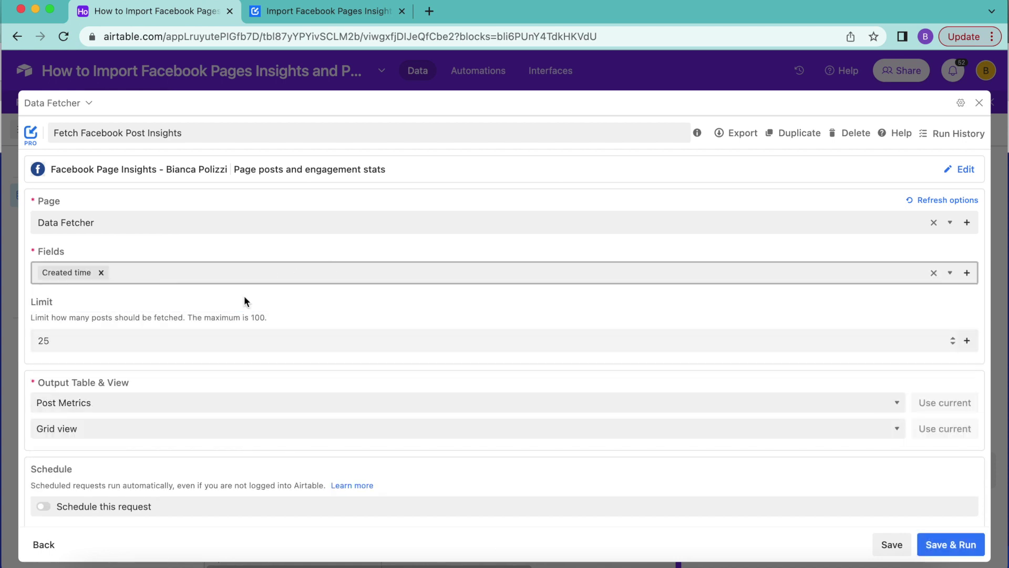
click(230, 273)
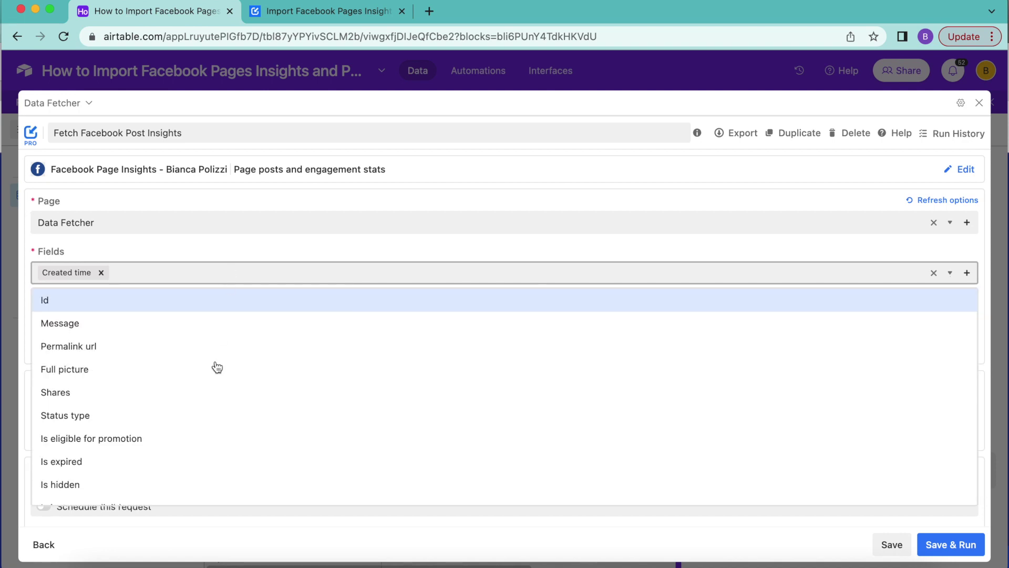
click(131, 323)
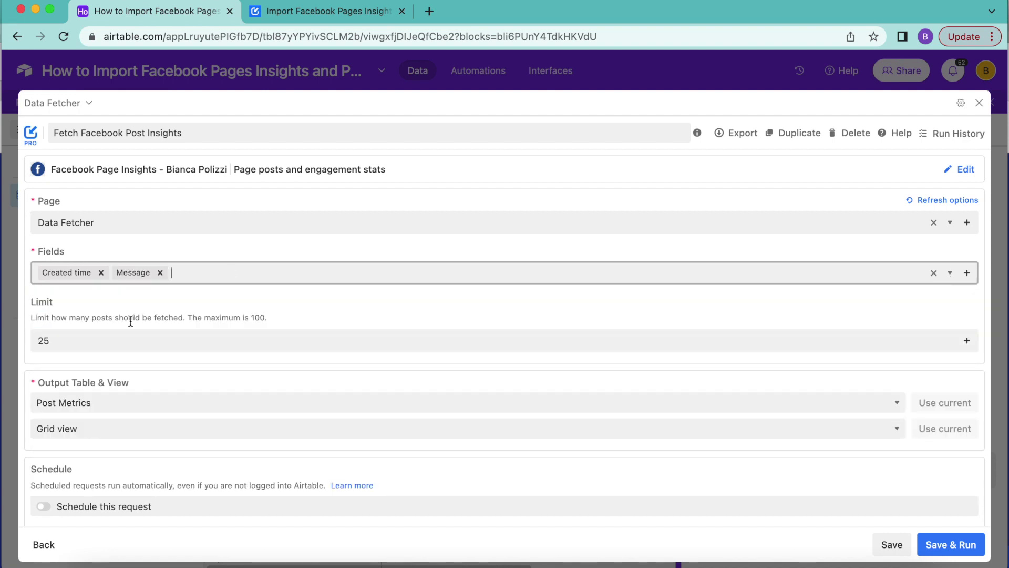
Add the Permalink url, Post impressions and Post reactions like total fields
click(175, 273)
text(perma)
click(158, 299)
click(266, 273)
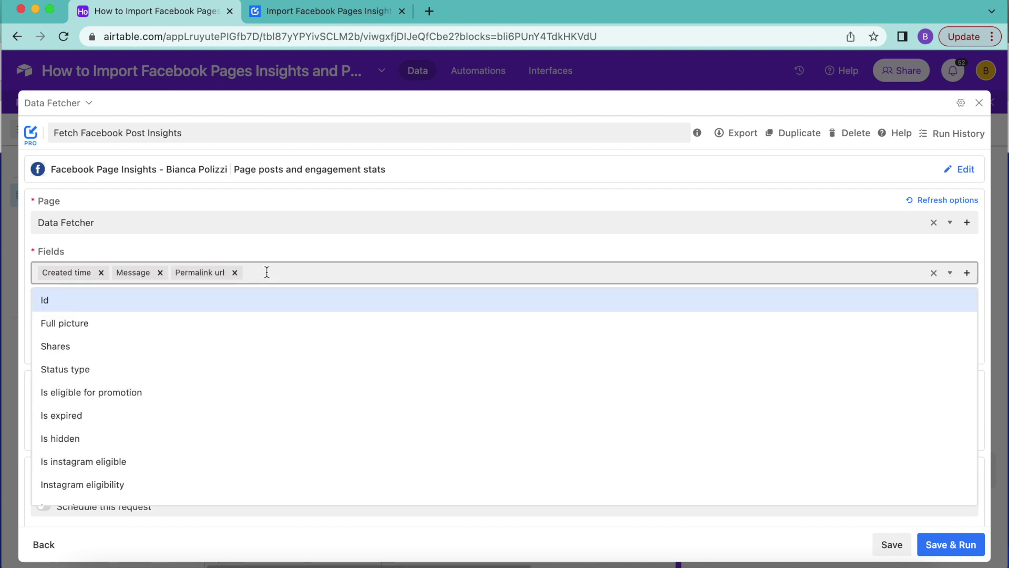
scroll(224, 434, down, 10)
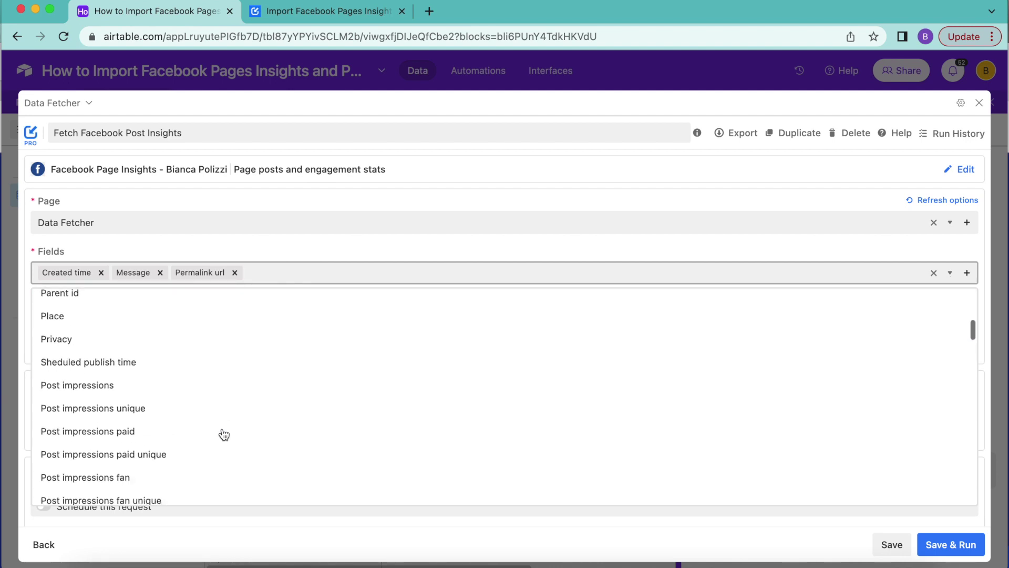
click(175, 363)
click(368, 273)
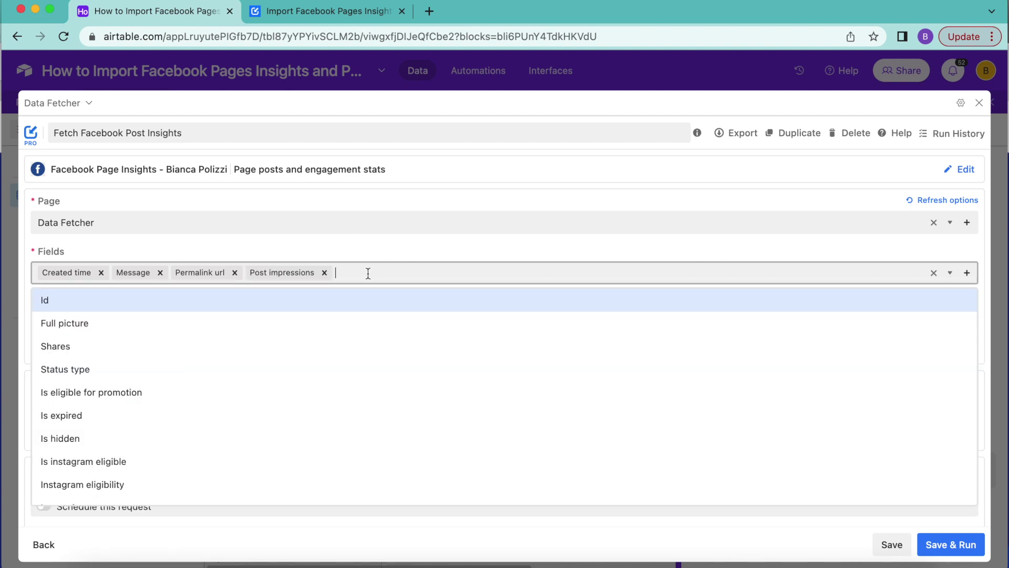
scroll(304, 395, down, 15)
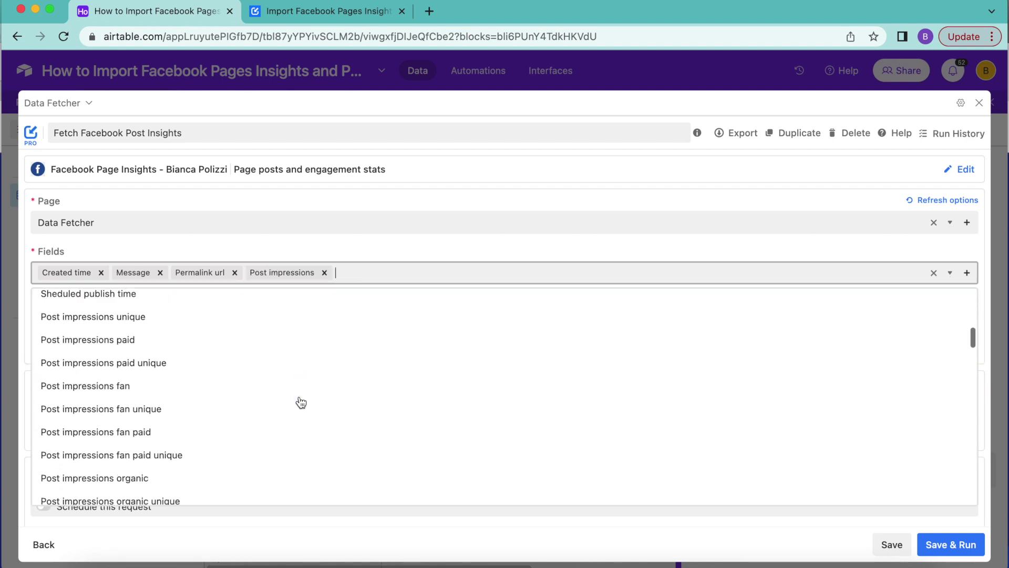
scroll(301, 403, down, 10)
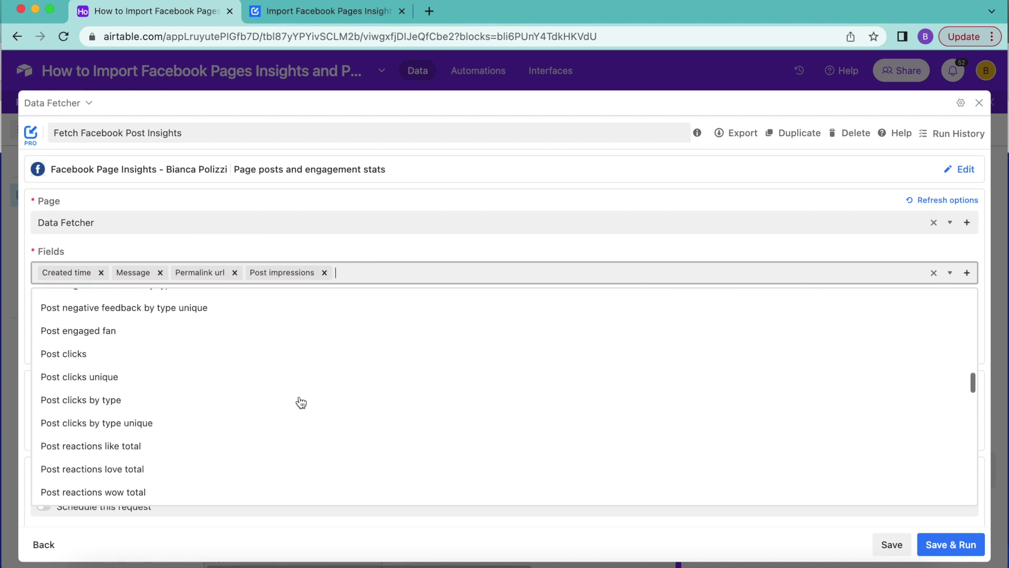
click(113, 425)
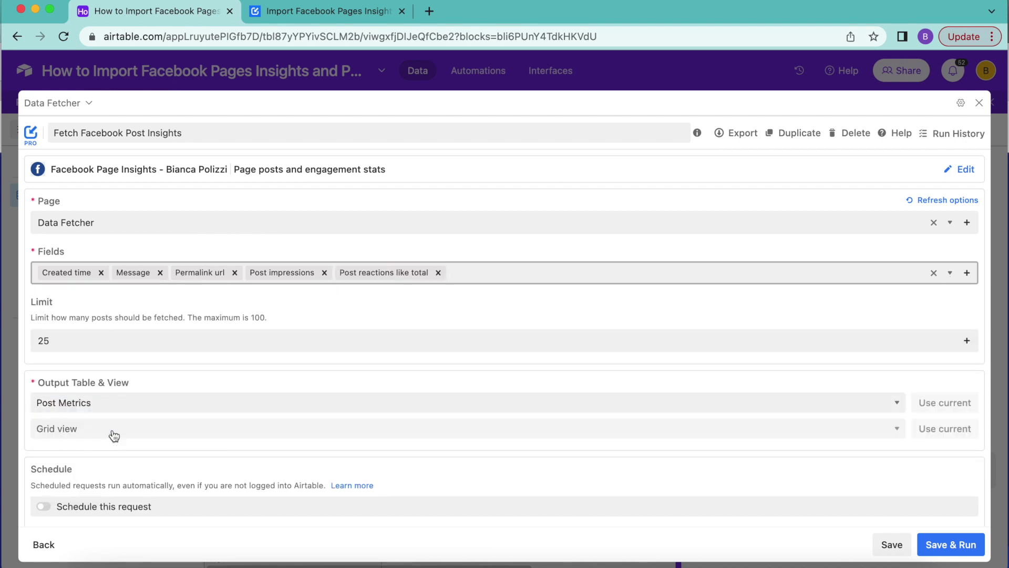
Change the post limit from 25 to 100, keep Post Metrics as output table, and run
click(110, 340)
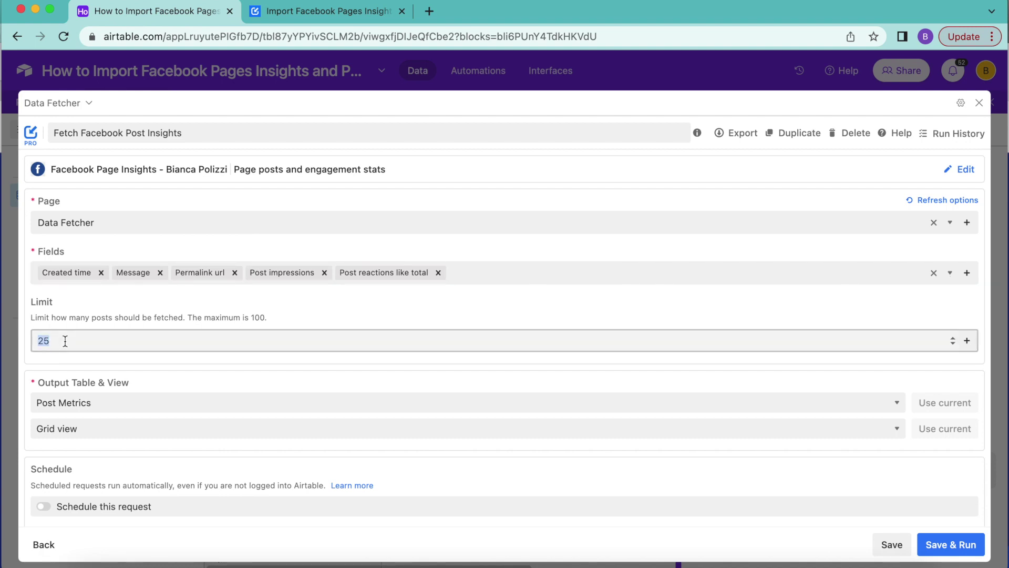
text(100)
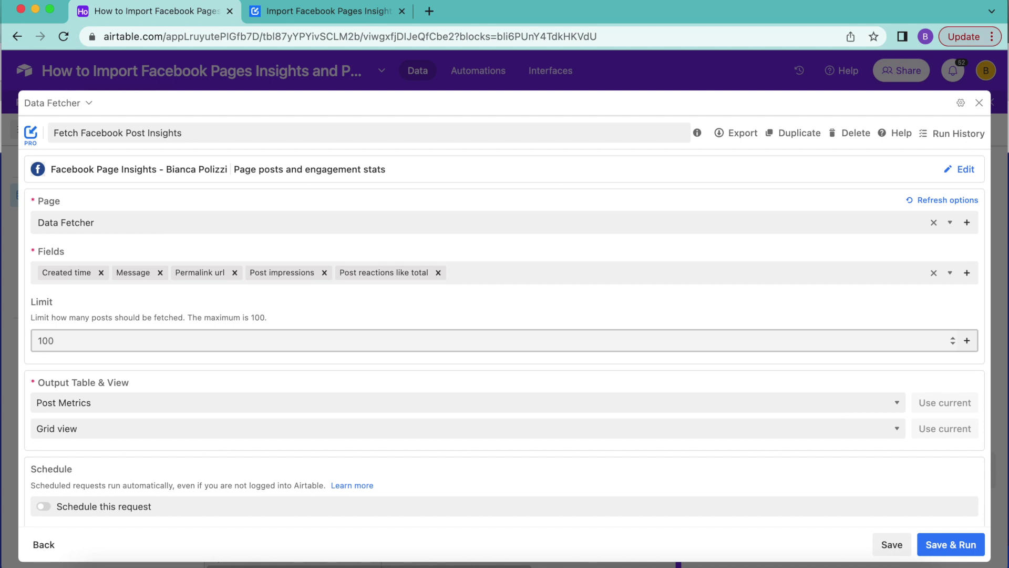
click(110, 404)
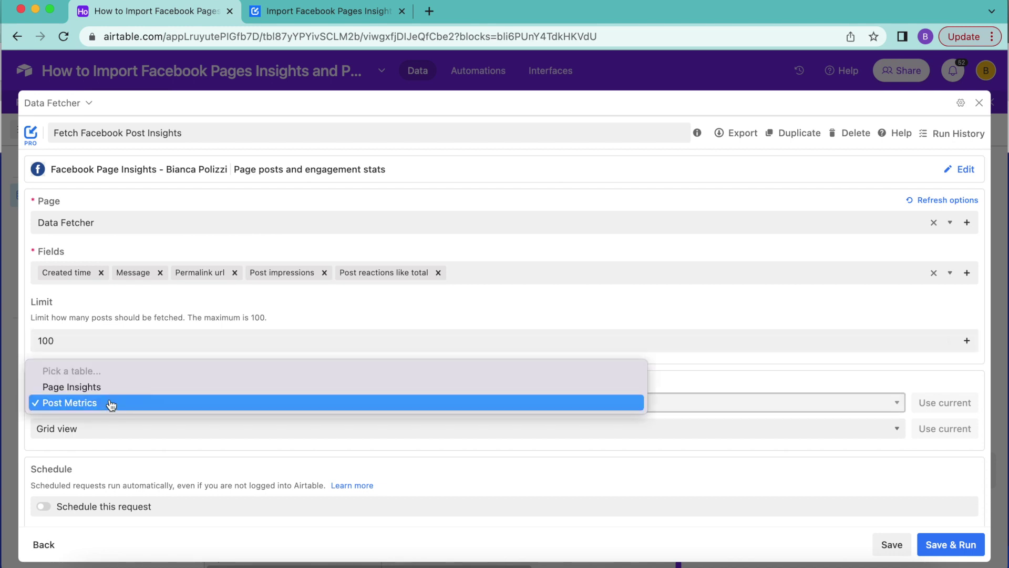
click(104, 403)
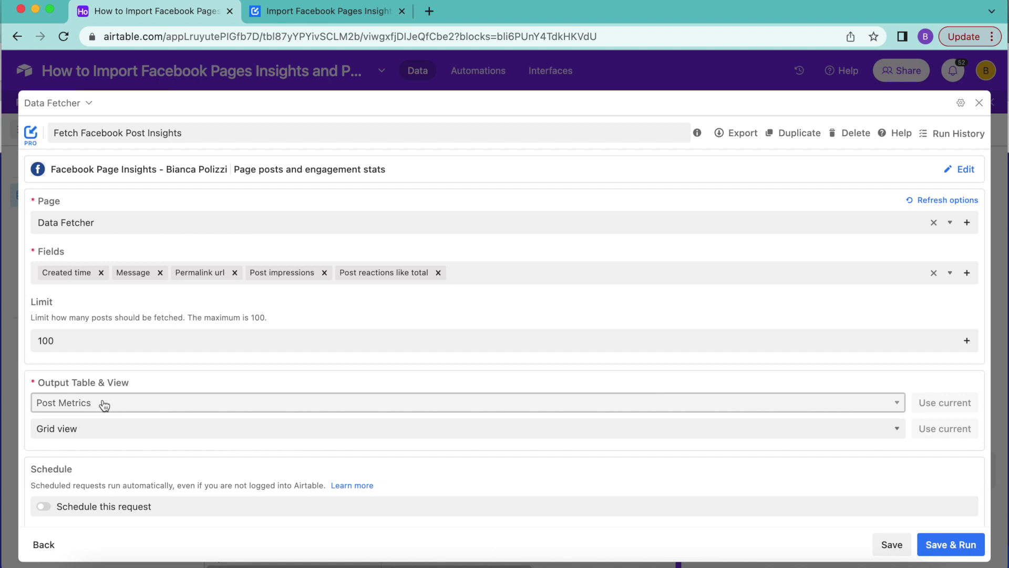
click(951, 547)
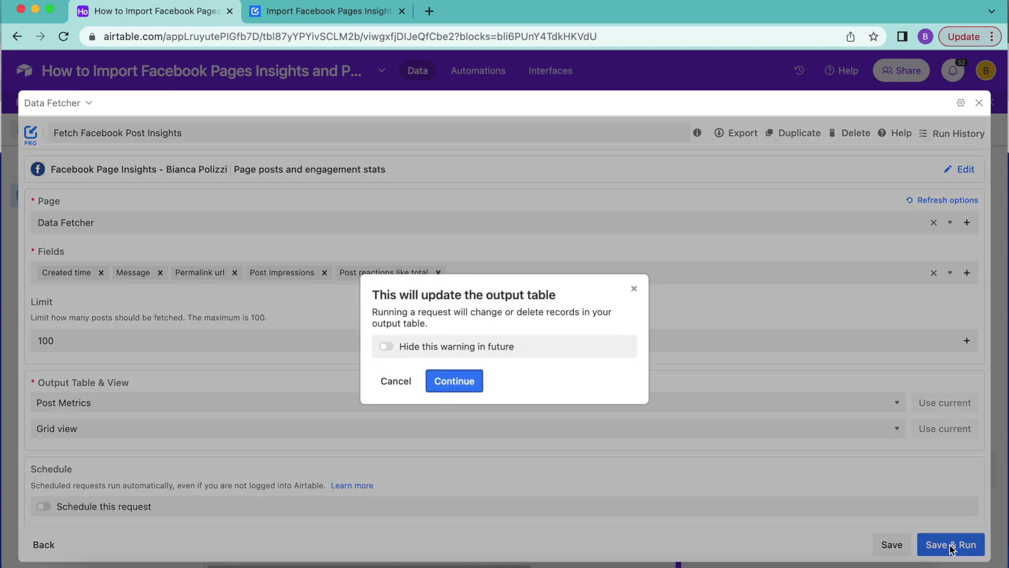
click(459, 379)
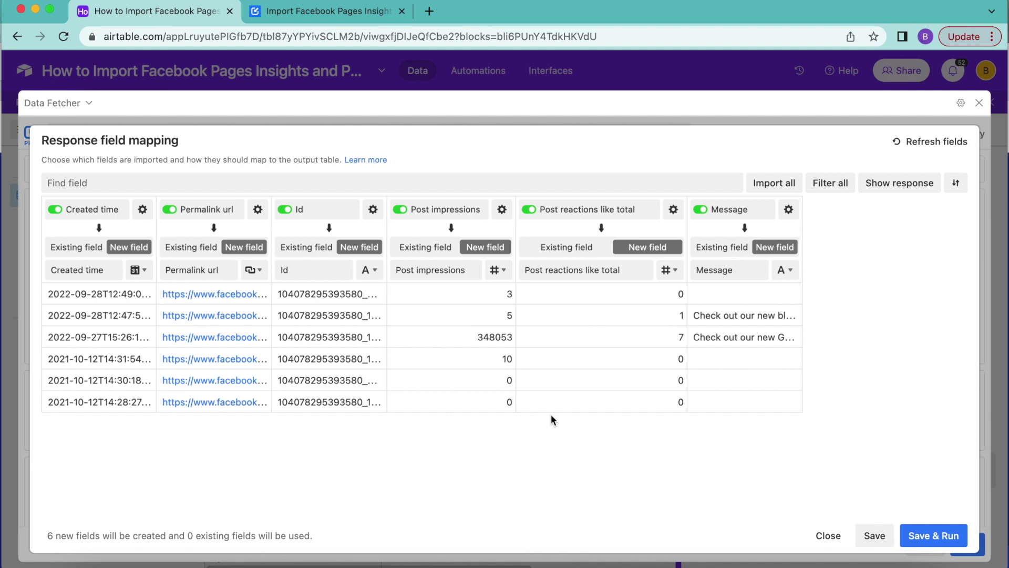
Keep Message in the mapping and create the six new Post Metrics fields by running the request
click(700, 210)
click(701, 210)
click(700, 210)
click(928, 537)
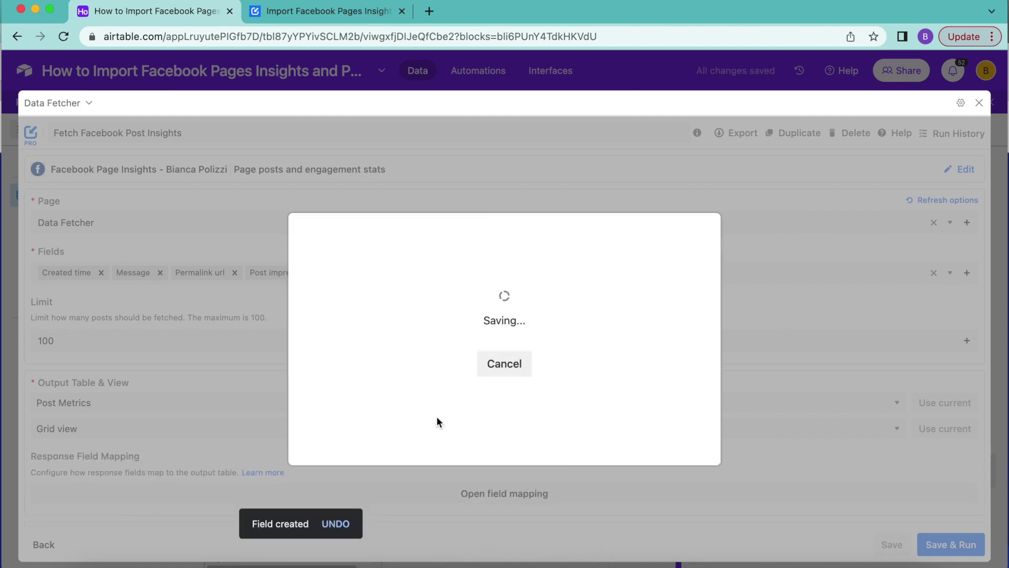
click(484, 381)
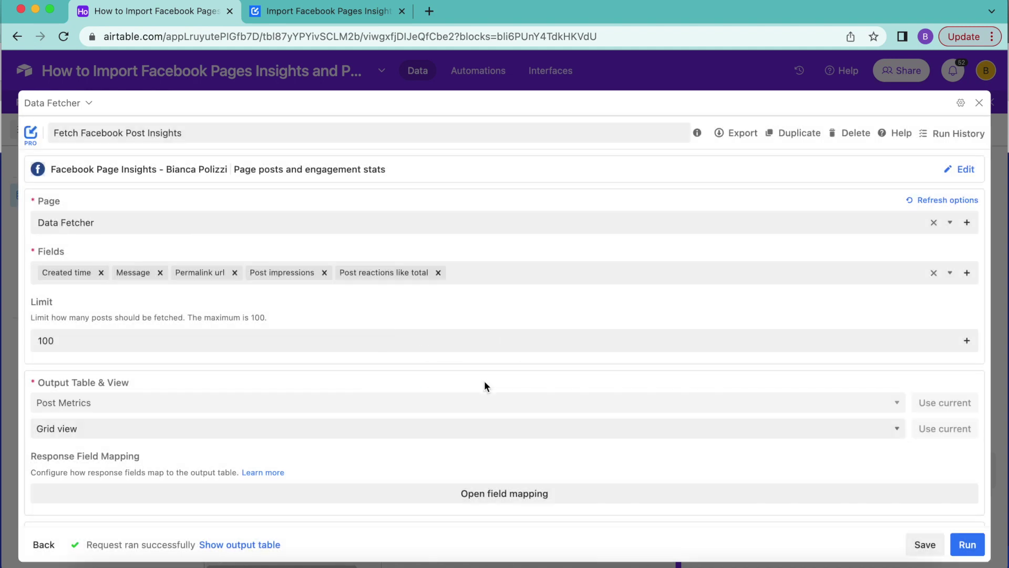
Scroll the Post Metrics grid sideways to review the six imported posts' columns
scroll(715, 371, right, 10)
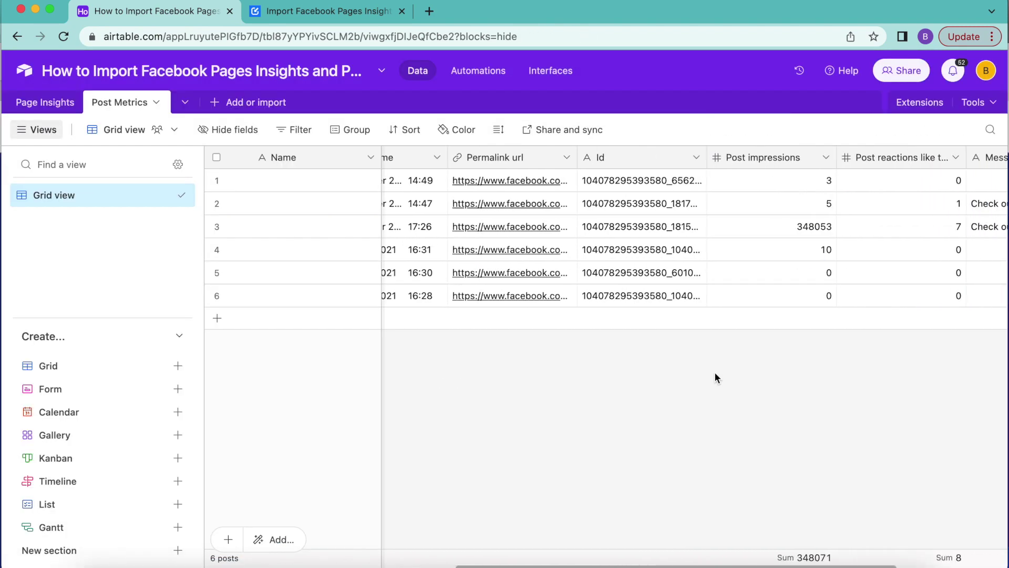
scroll(714, 371, left, 1)
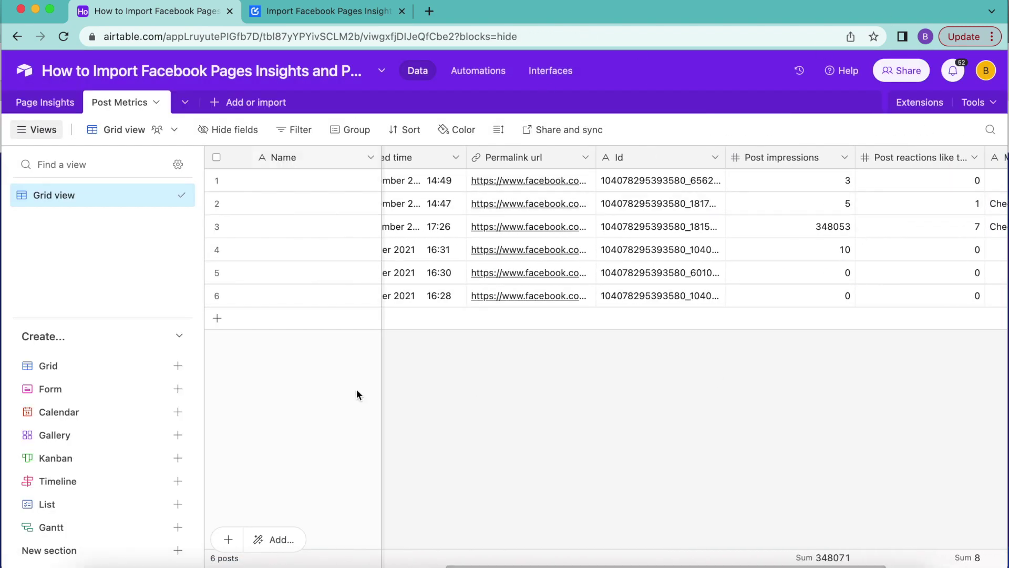
scroll(874, 189, right, 5)
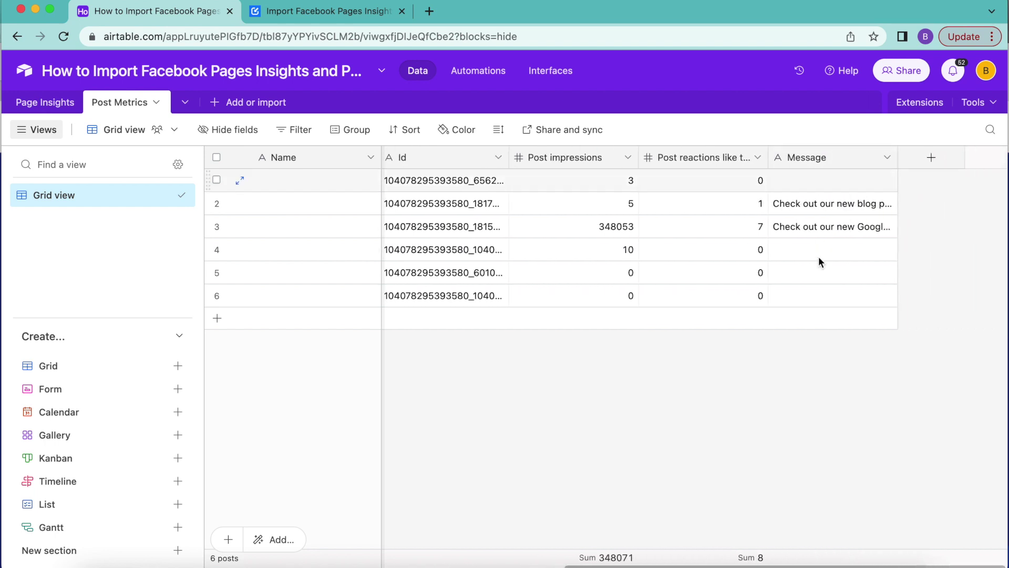
scroll(587, 297, left, 4)
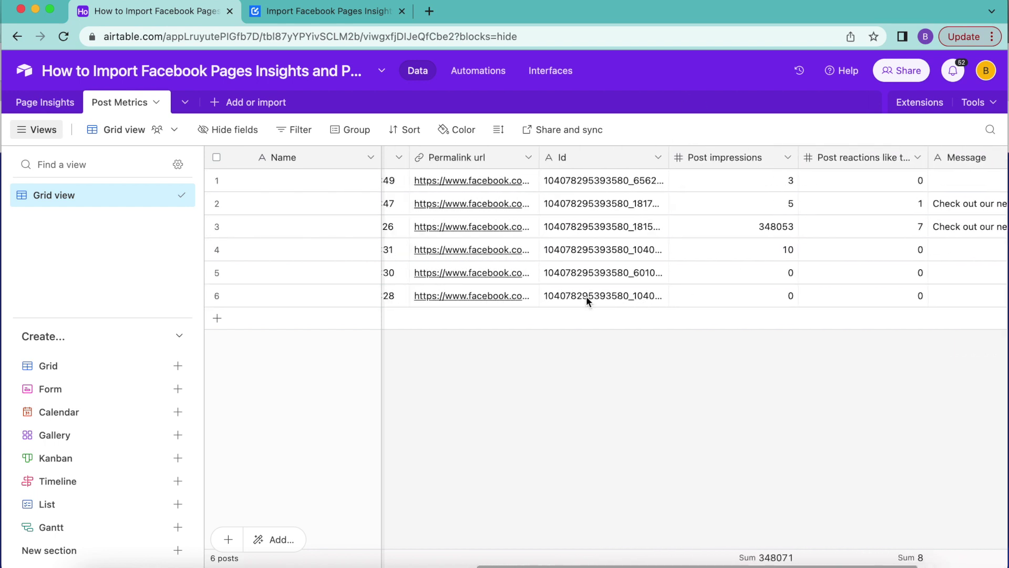
scroll(587, 297, left, 2)
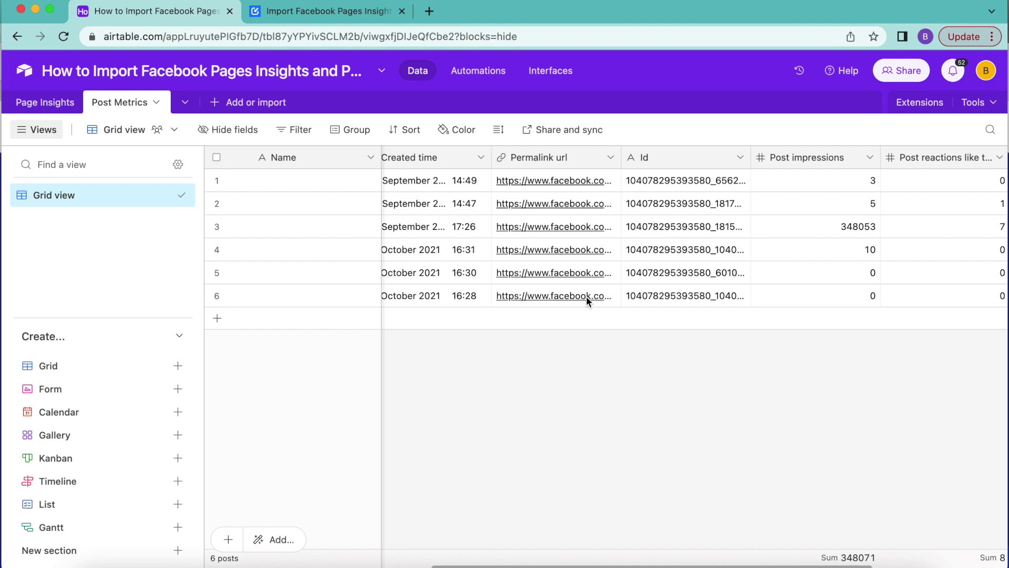
Bring back the extensions panel and scroll through the Fetch Facebook Post Insights request settings
click(931, 103)
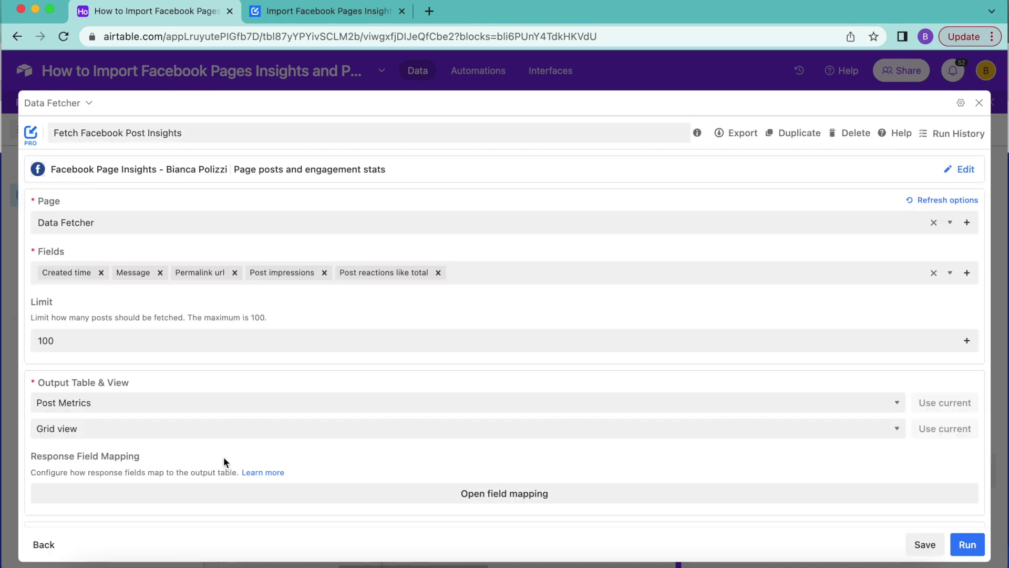
scroll(223, 456, down, 5)
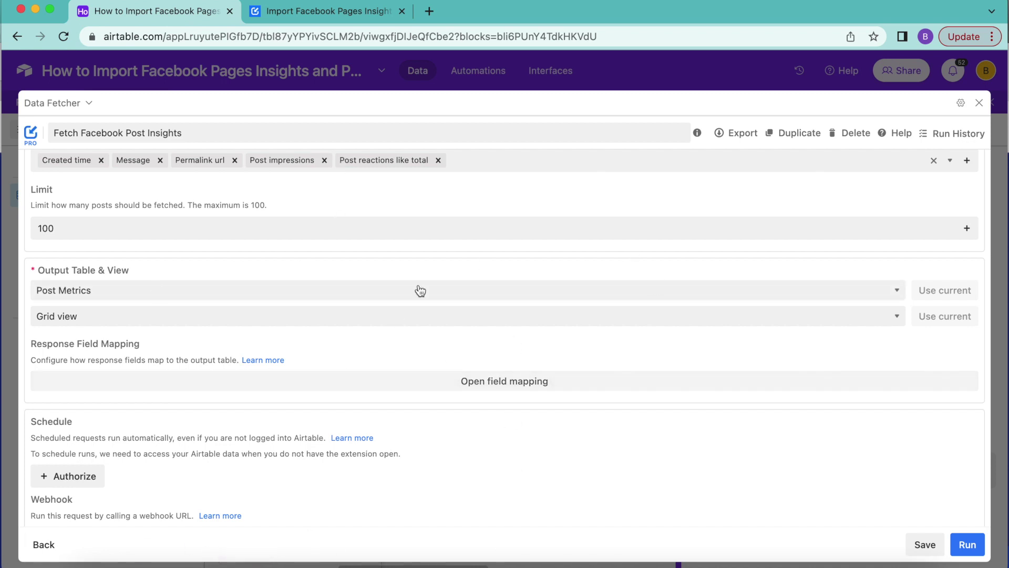
scroll(163, 521, down, 1)
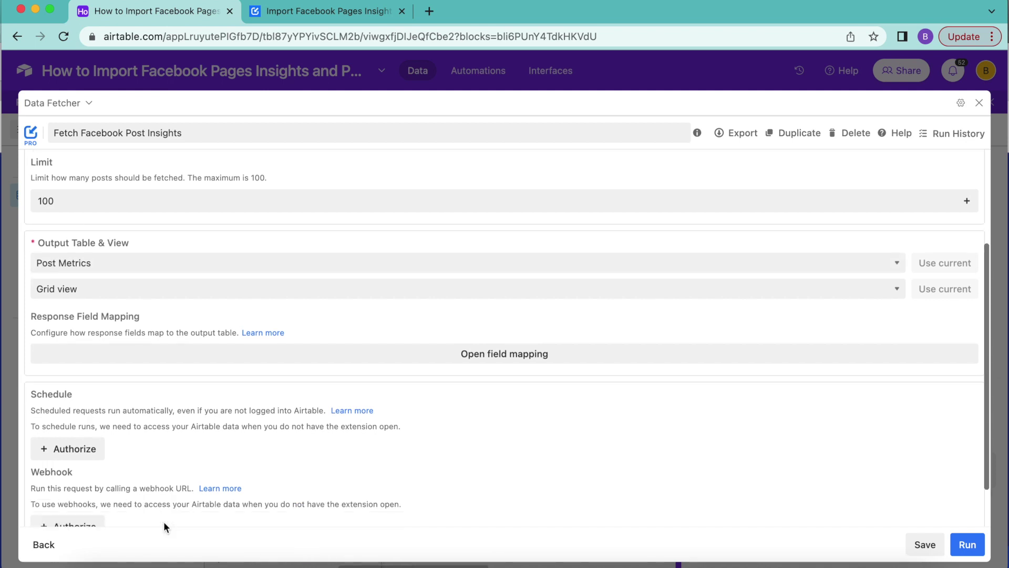
Authorize Data Fetcher for scheduled runs with access to all current and future bases
click(65, 447)
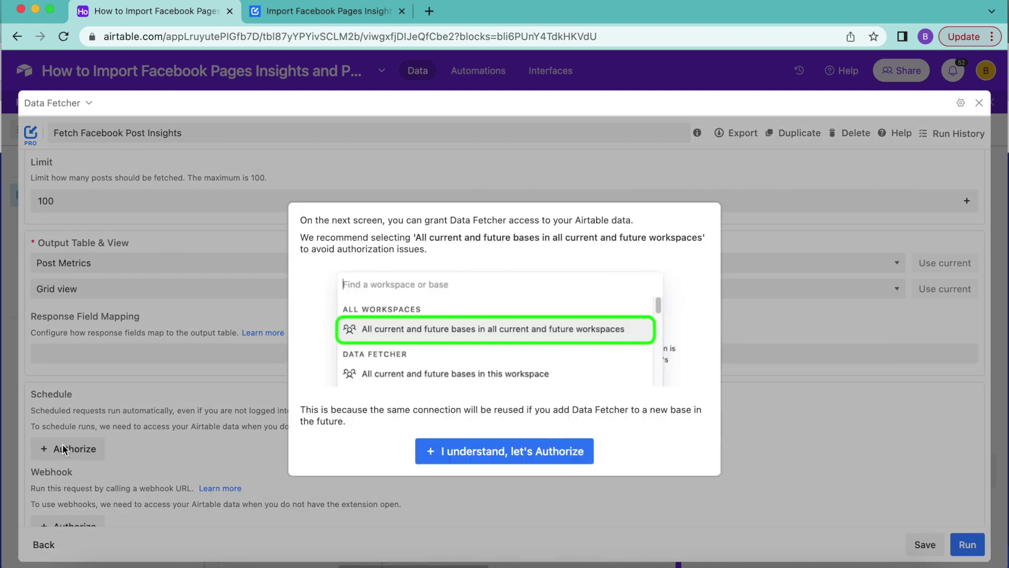
click(529, 453)
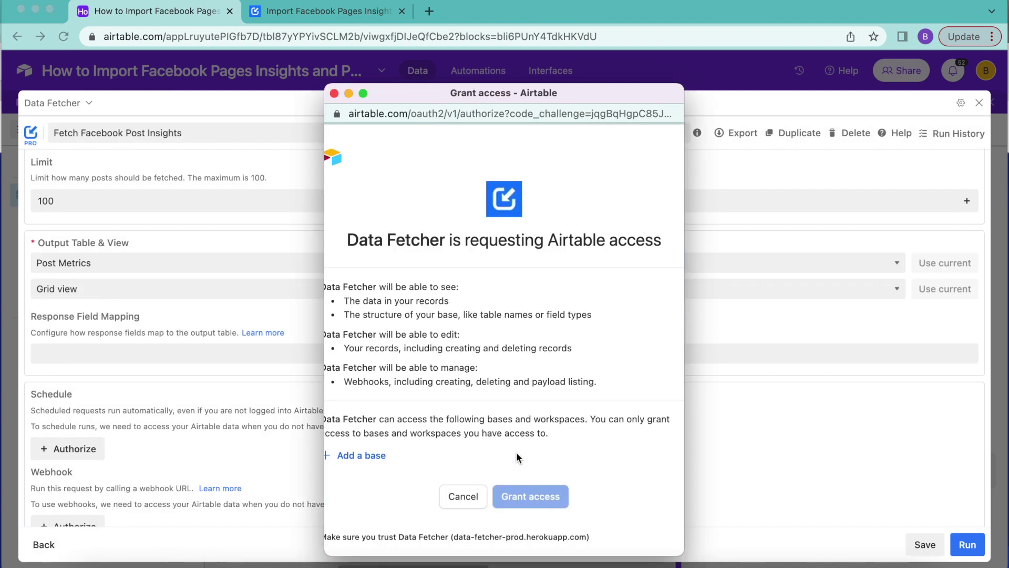
click(356, 459)
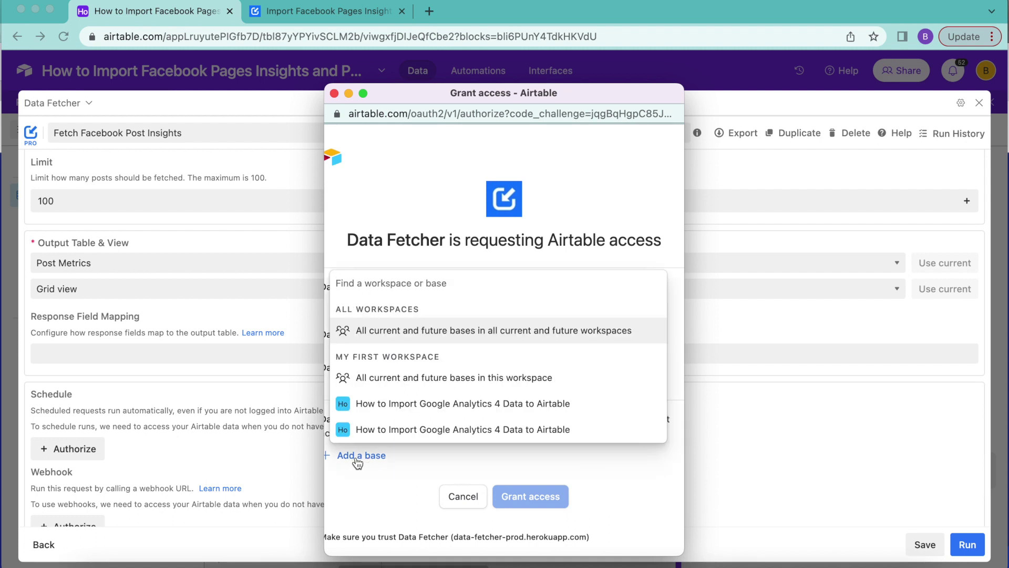
click(362, 335)
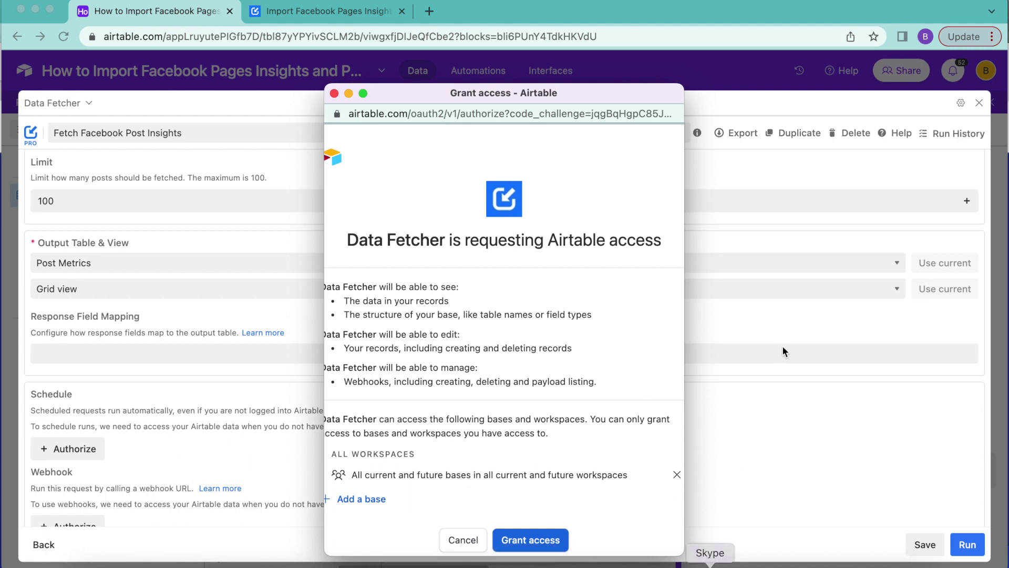
click(537, 542)
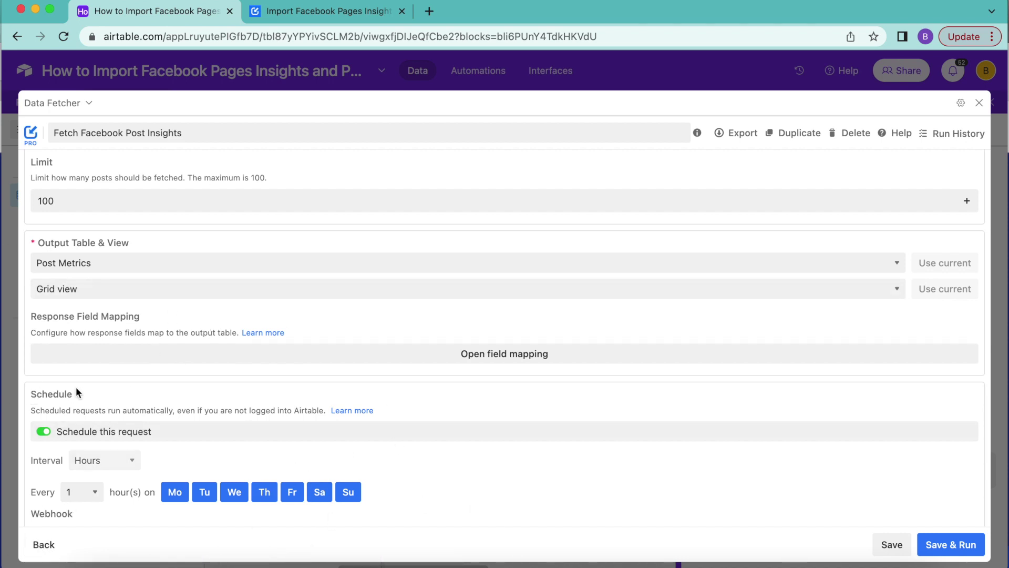
Save the Post Insights schedule at every 1 hour and return to the requests list
scroll(234, 443, down, 3)
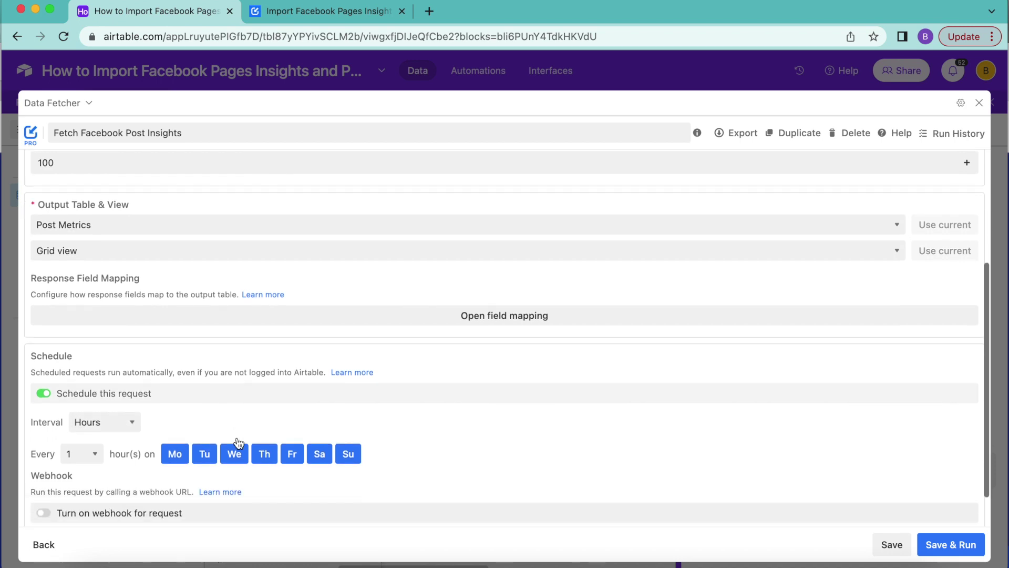
click(97, 380)
click(198, 382)
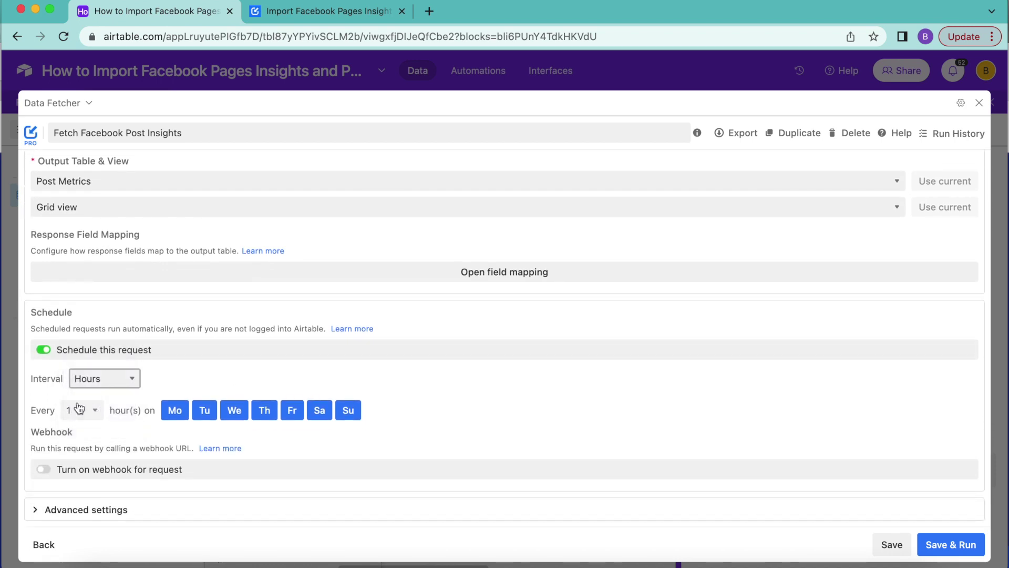
click(79, 409)
click(193, 395)
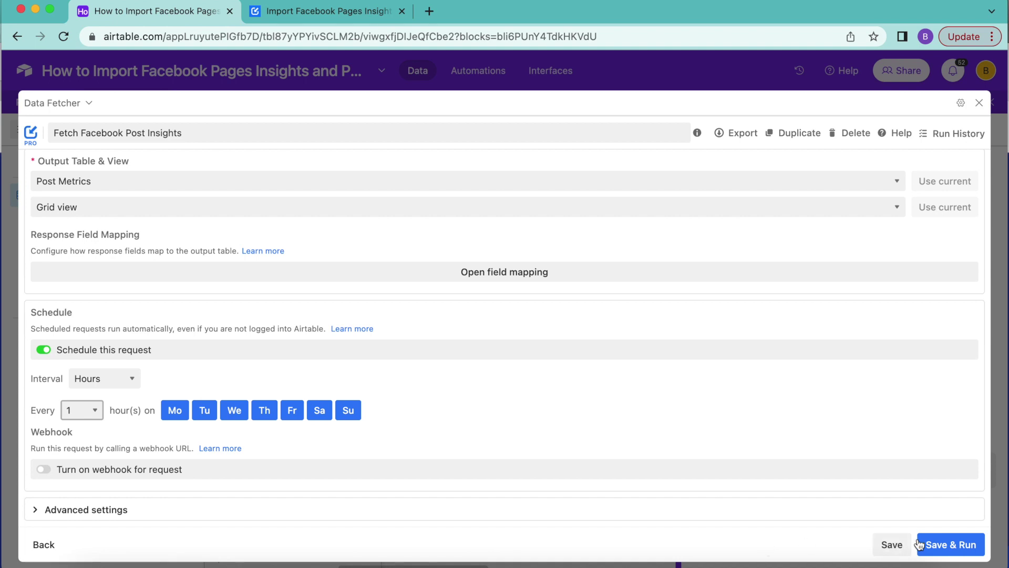
click(896, 543)
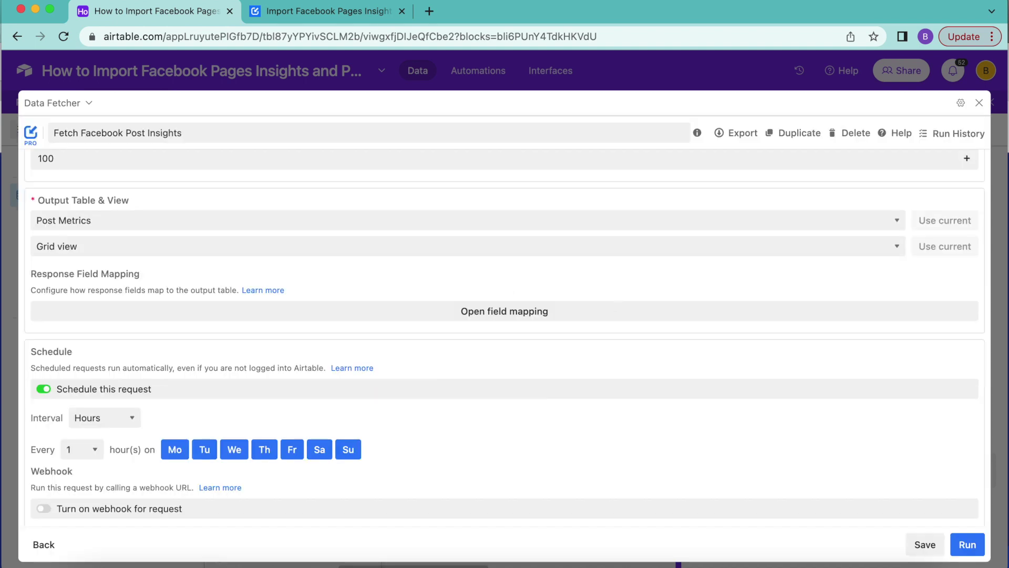
click(50, 542)
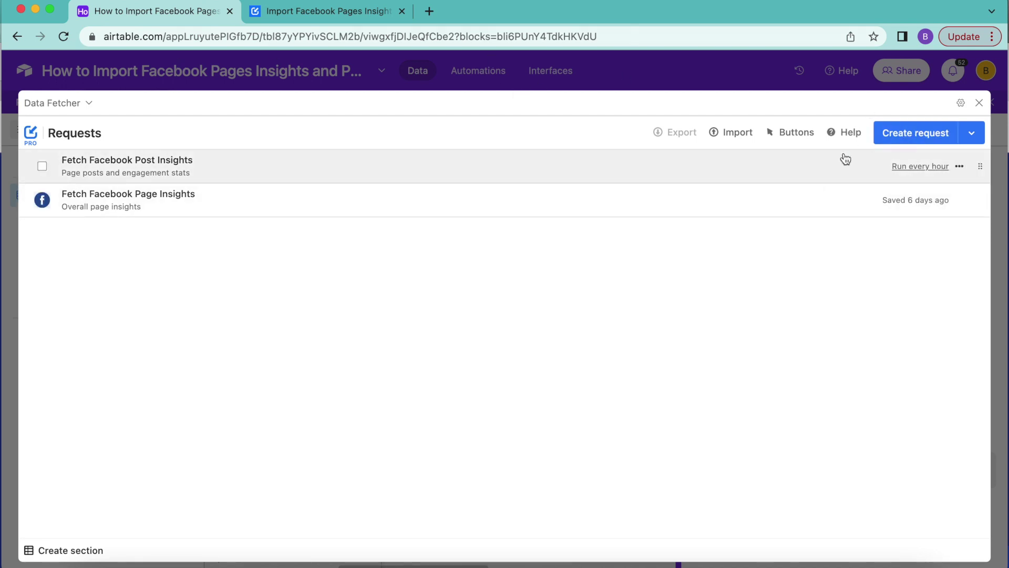
Turn on and save an hourly schedule for Fetch Facebook Page Insights, then close Data Fetcher
click(210, 182)
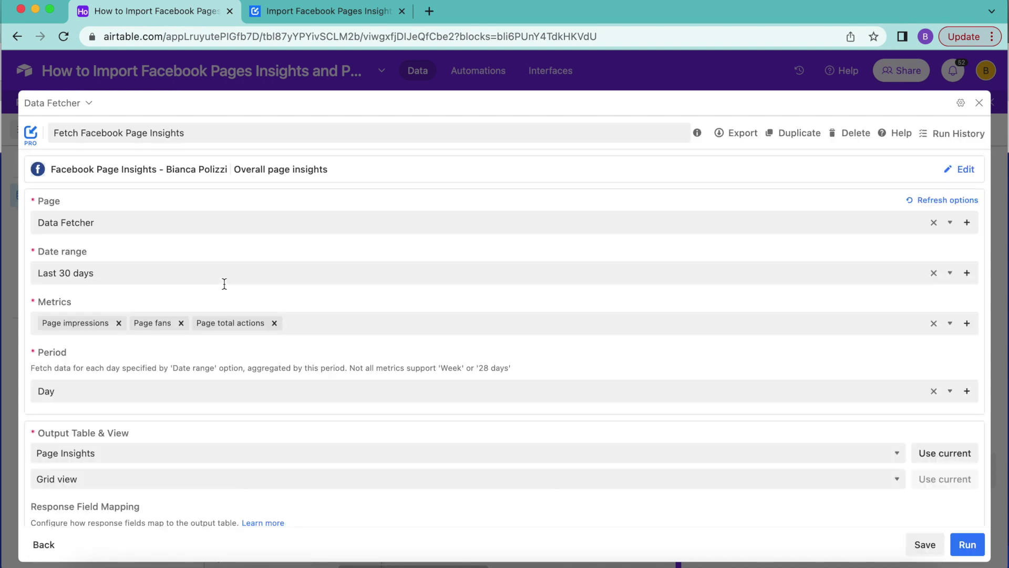
scroll(225, 284, down, 5)
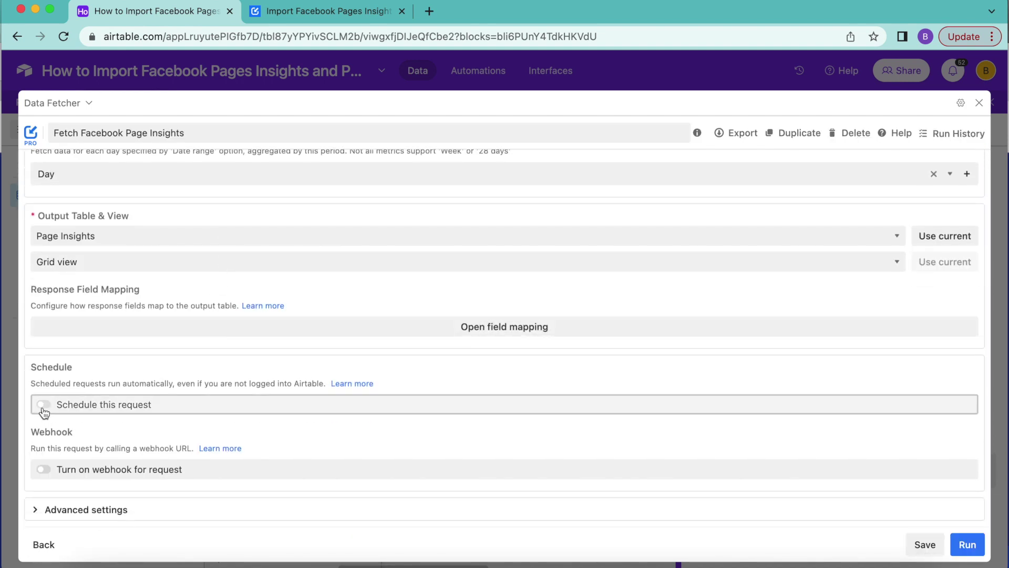
click(44, 405)
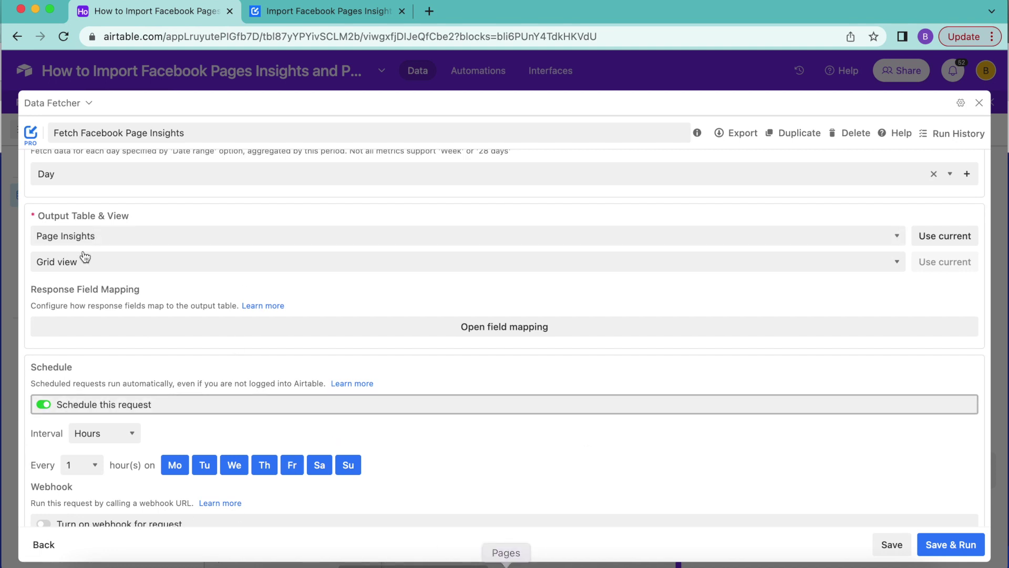
click(893, 550)
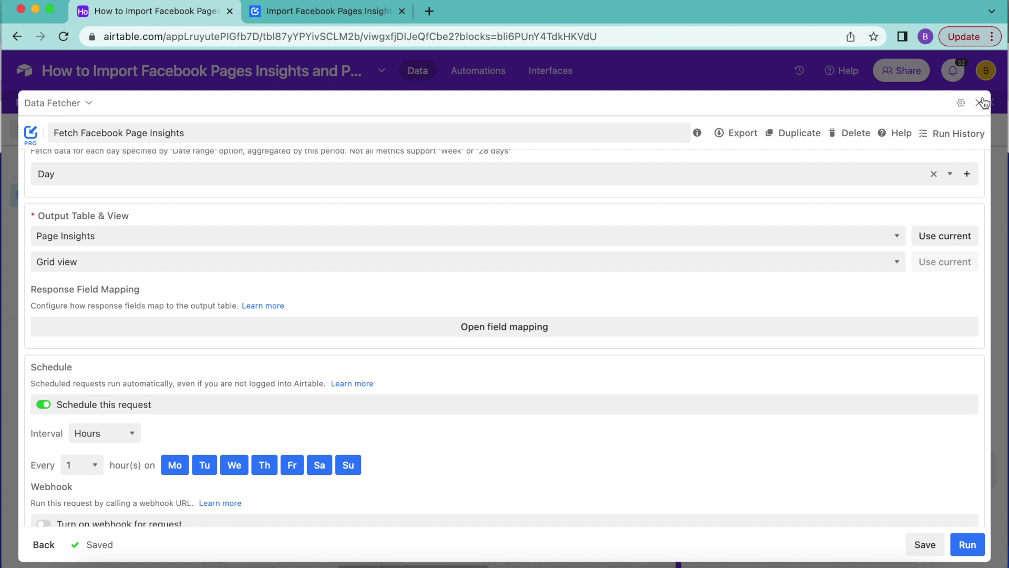
click(983, 102)
click(987, 103)
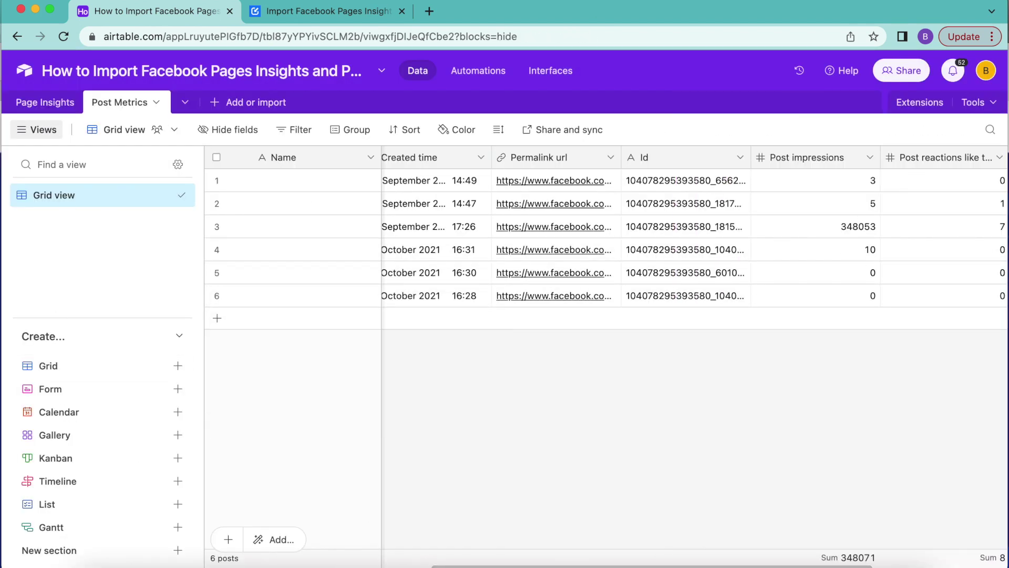
Review the Page Insights and Post Metrics tables, then return to the Data Fetcher blog tutorial
click(32, 111)
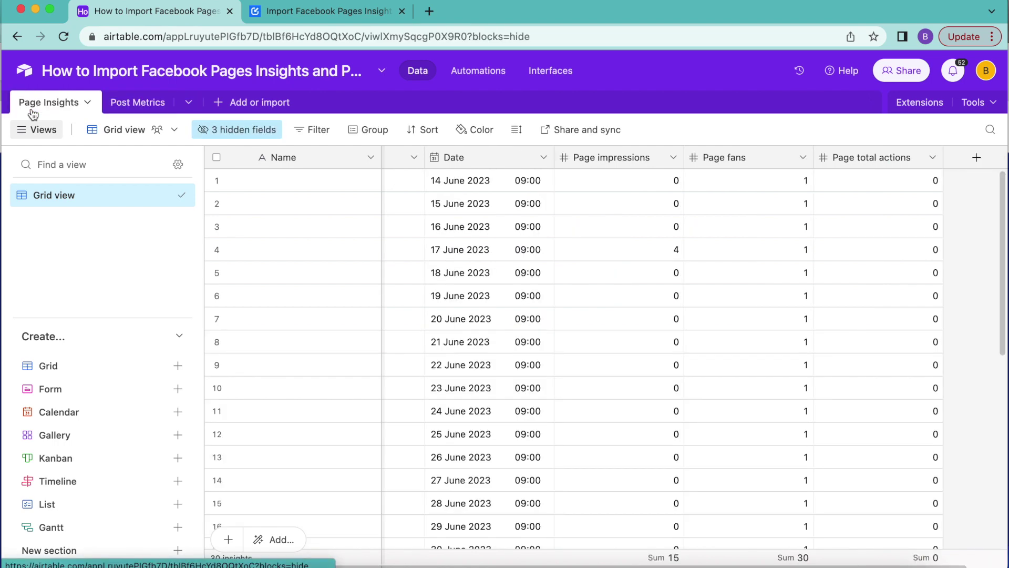
click(134, 108)
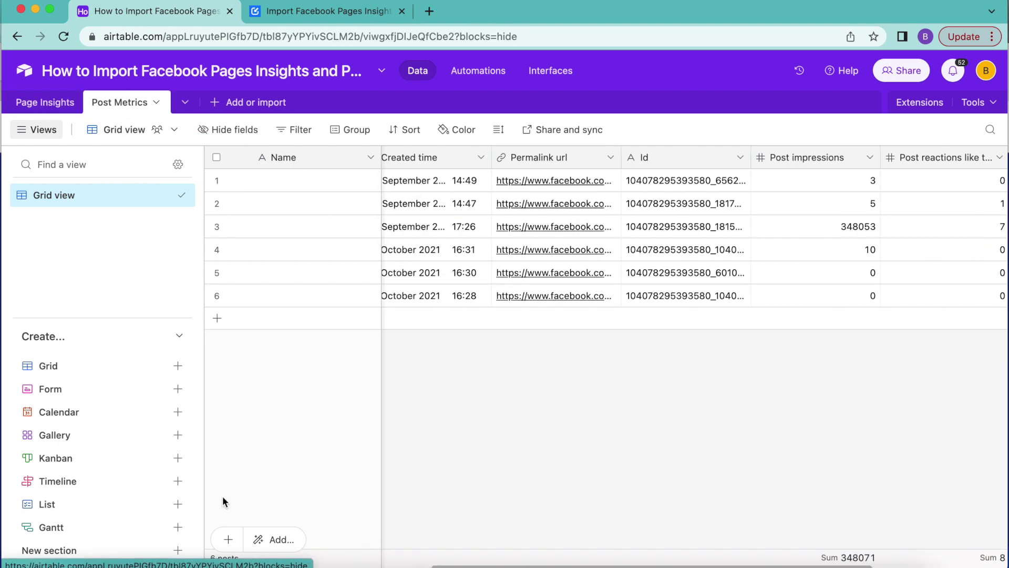
click(280, 15)
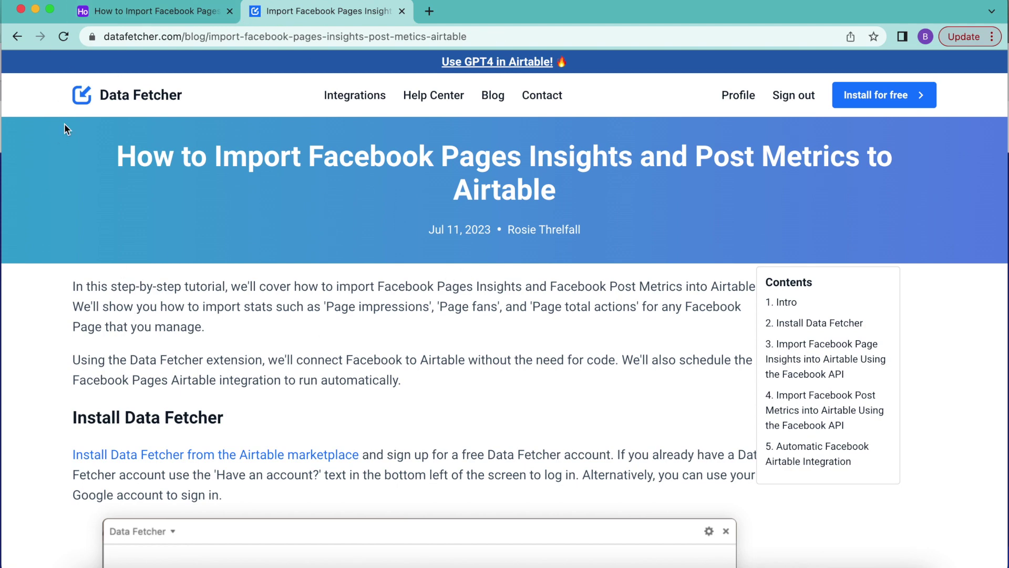
scroll(410, 237, down, 15)
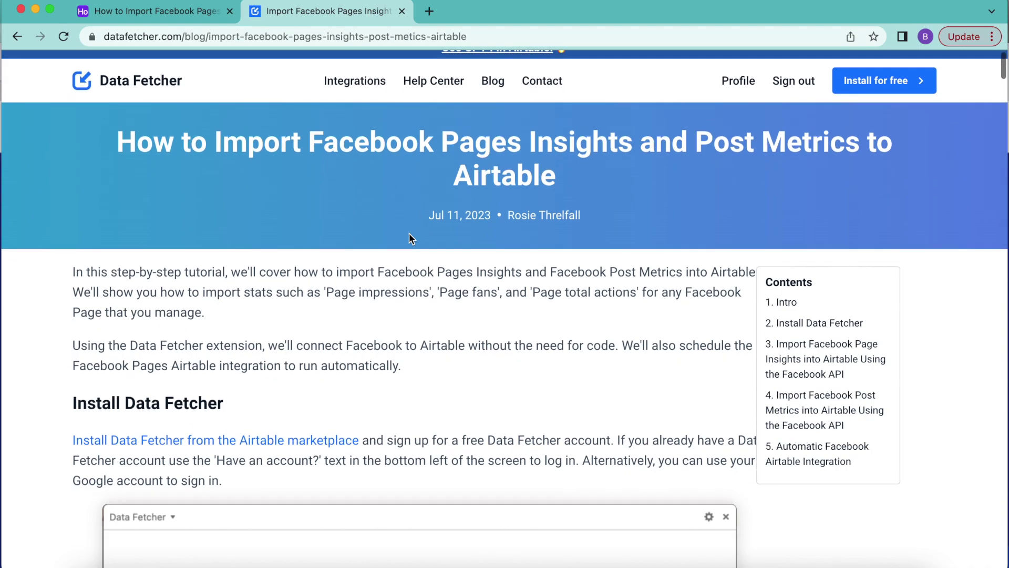
scroll(409, 233, down, 20)
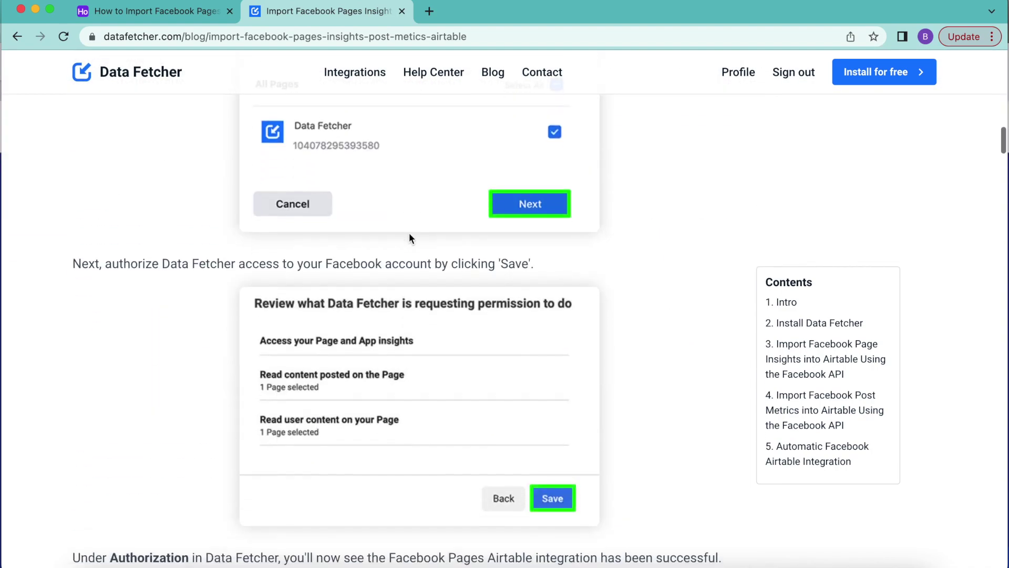
scroll(407, 208, down, 5)
scroll(406, 209, up, 20)
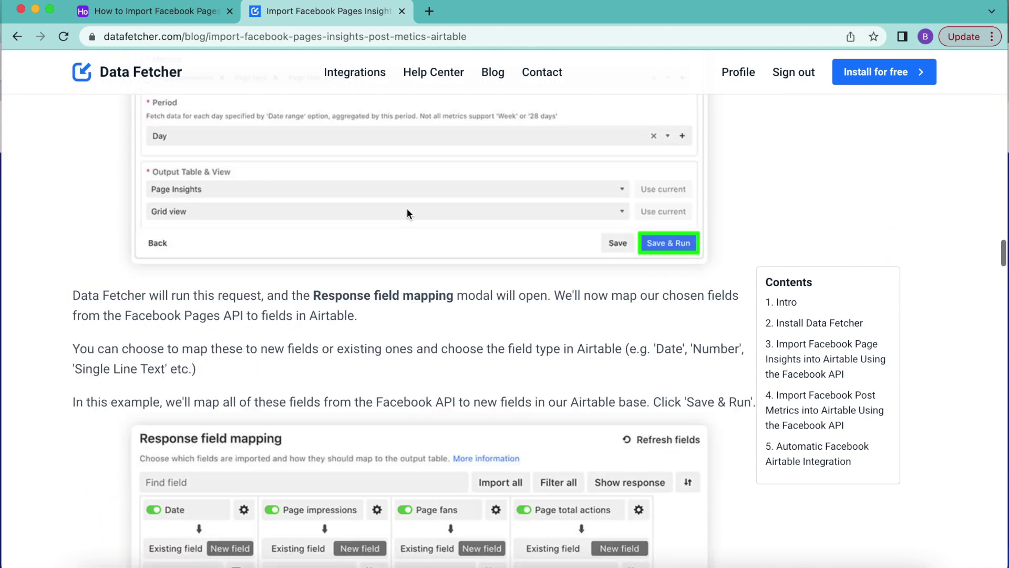